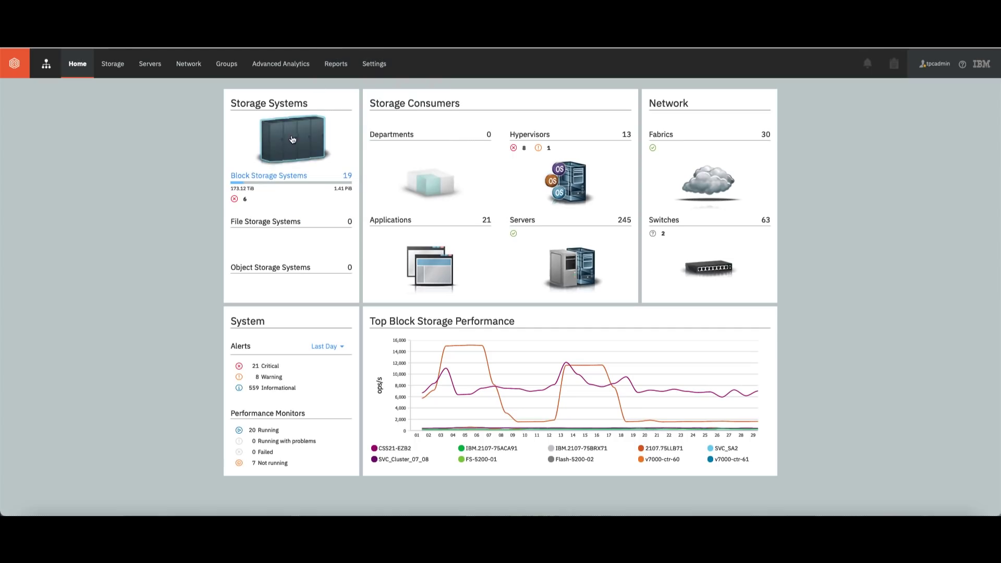
# Create a capacity report for block storage systems and name it "abiliotalks report".
pyautogui.click(337, 68)
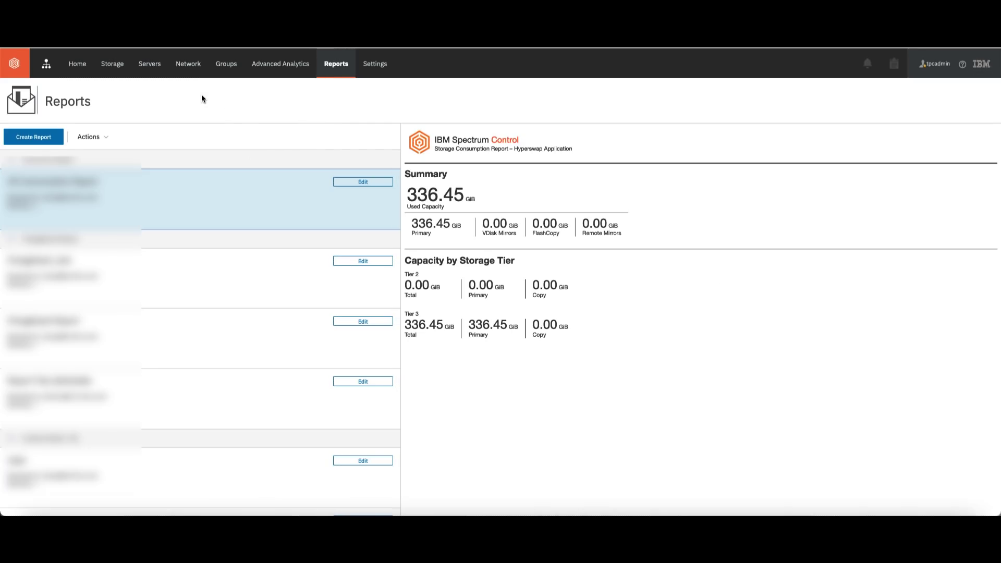
pyautogui.click(108, 137)
pyautogui.click(151, 103)
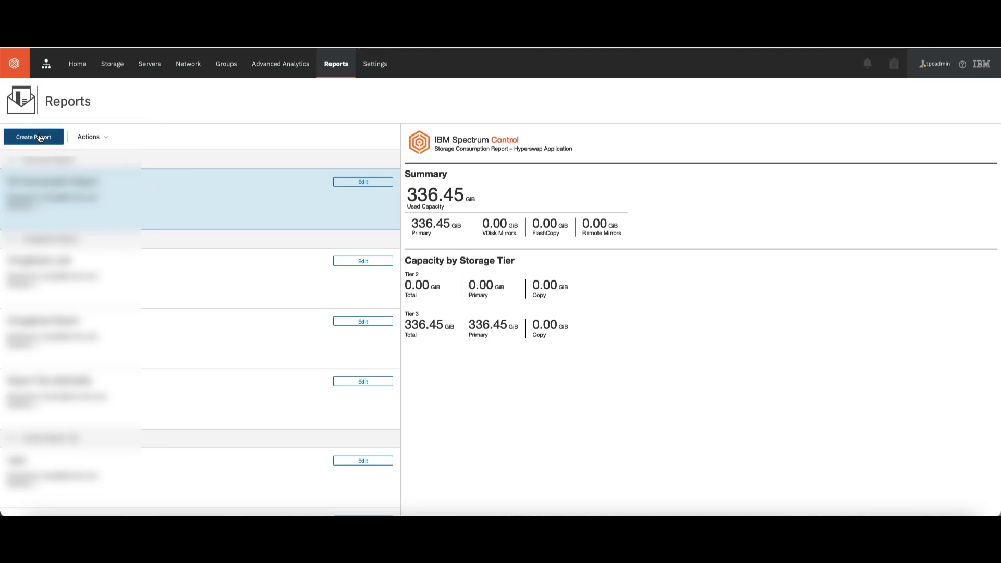
pyautogui.click(41, 137)
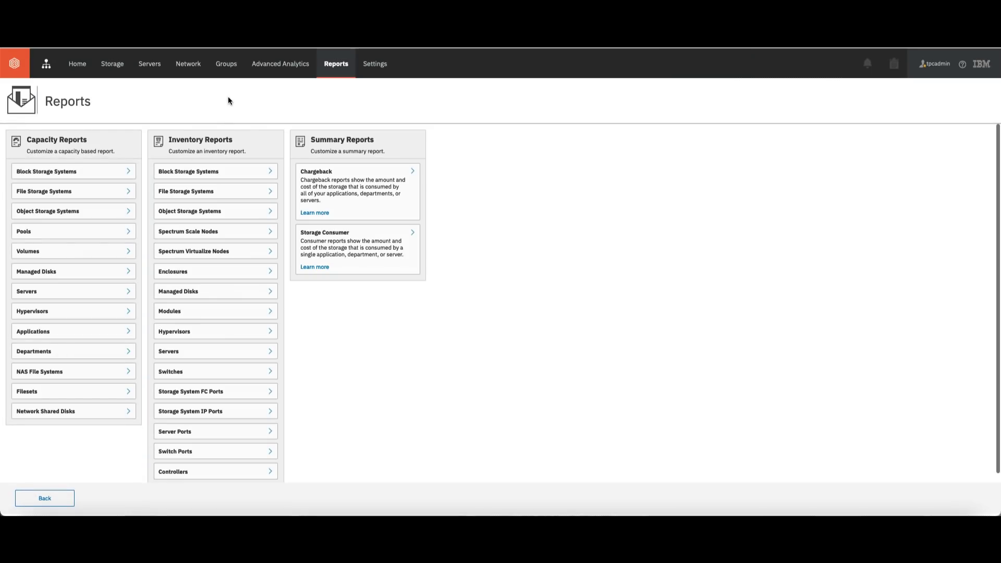
pyautogui.click(78, 173)
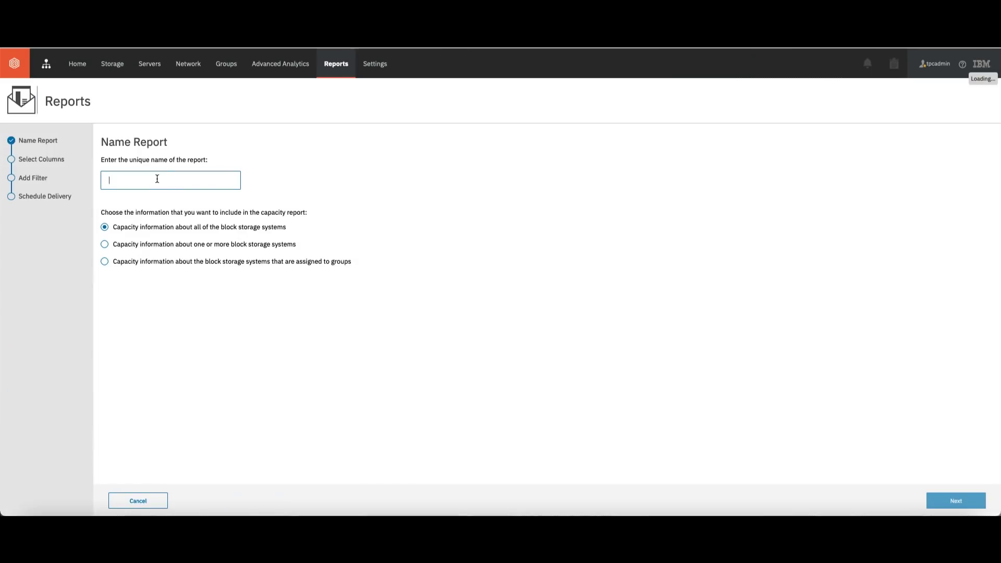
pyautogui.write('abilio')
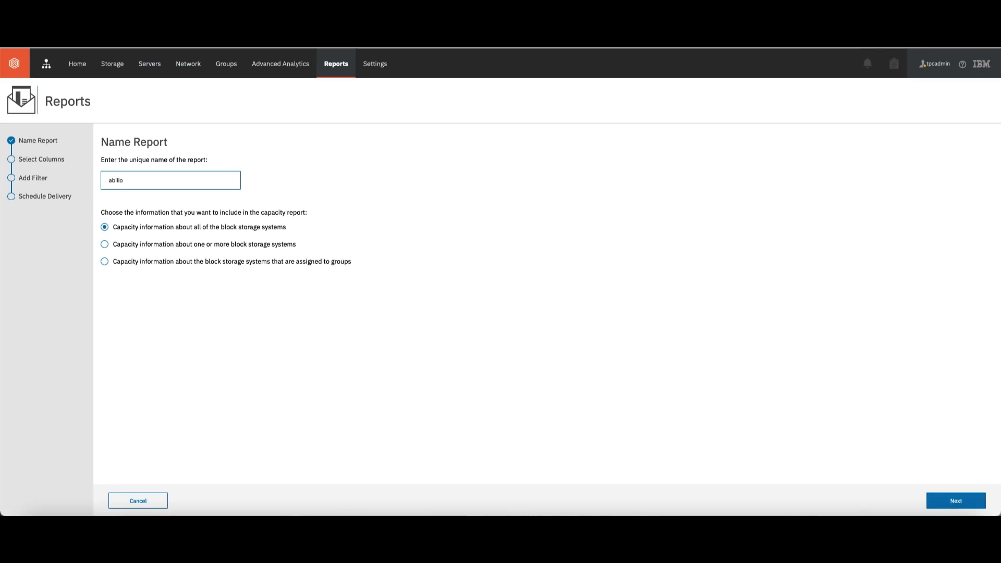
pyautogui.write('talks report')
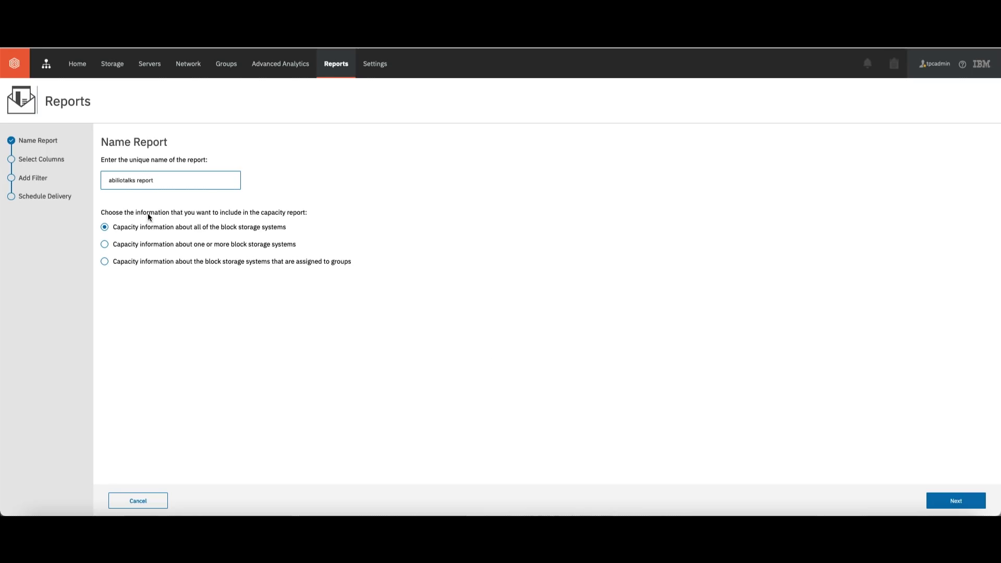
# Limit the report to one or more block storage systems and include SVC_Cluster_07_08.
pyautogui.click(216, 231)
pyautogui.click(105, 245)
pyautogui.click(944, 502)
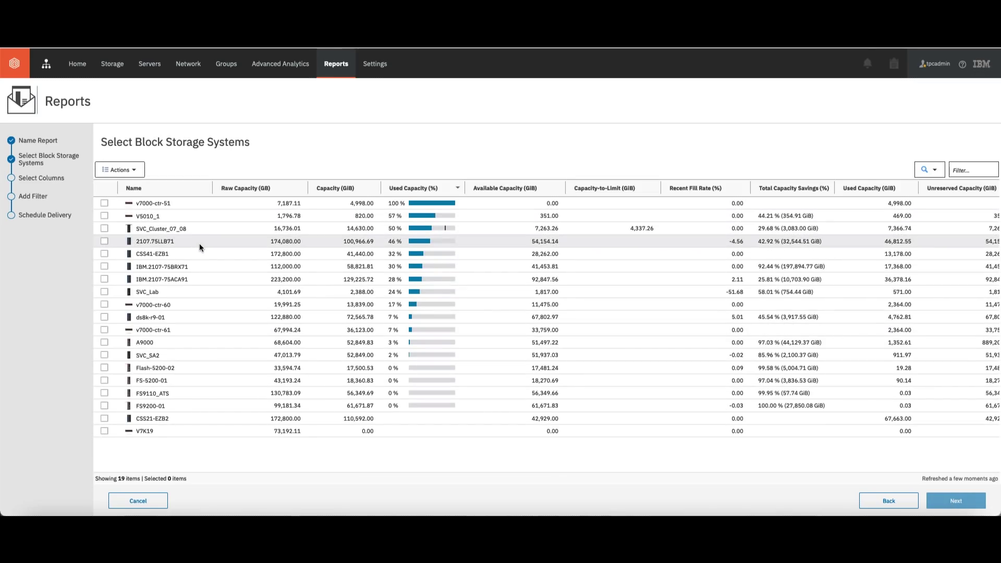
pyautogui.click(104, 228)
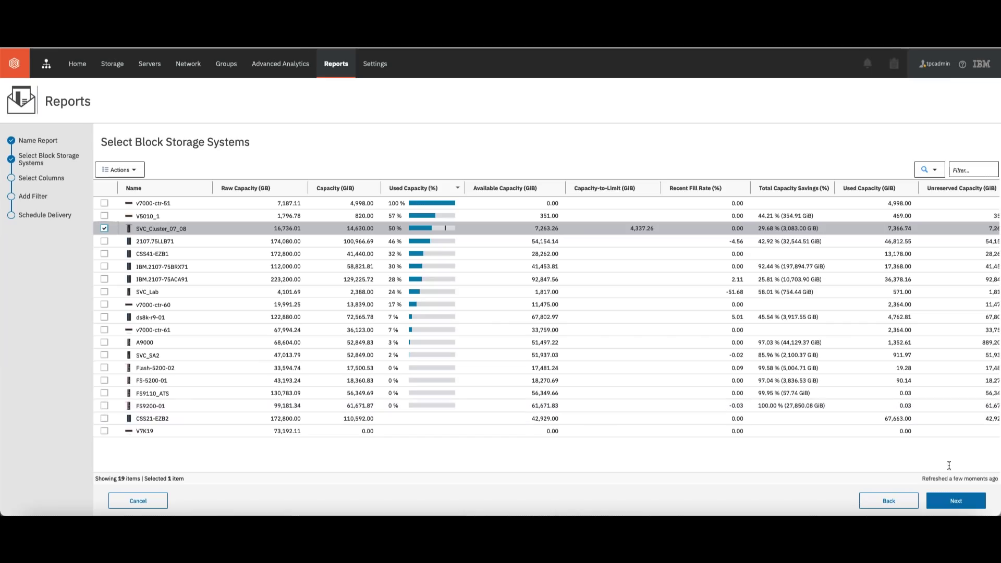
pyautogui.click(955, 501)
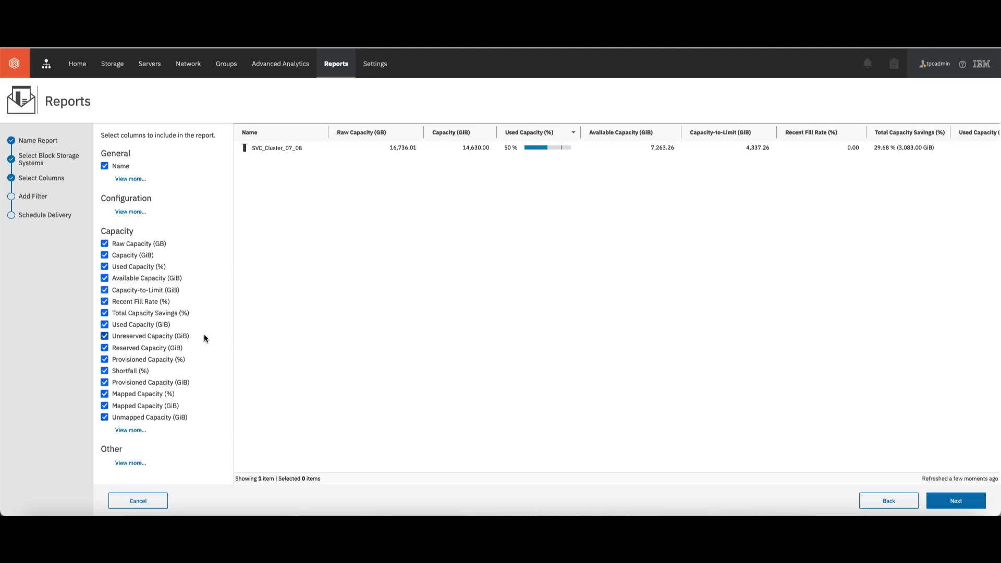
# Examine the full list of available capacity columns and accept the default column selection.
pyautogui.moveTo(153, 349)
pyautogui.click(132, 431)
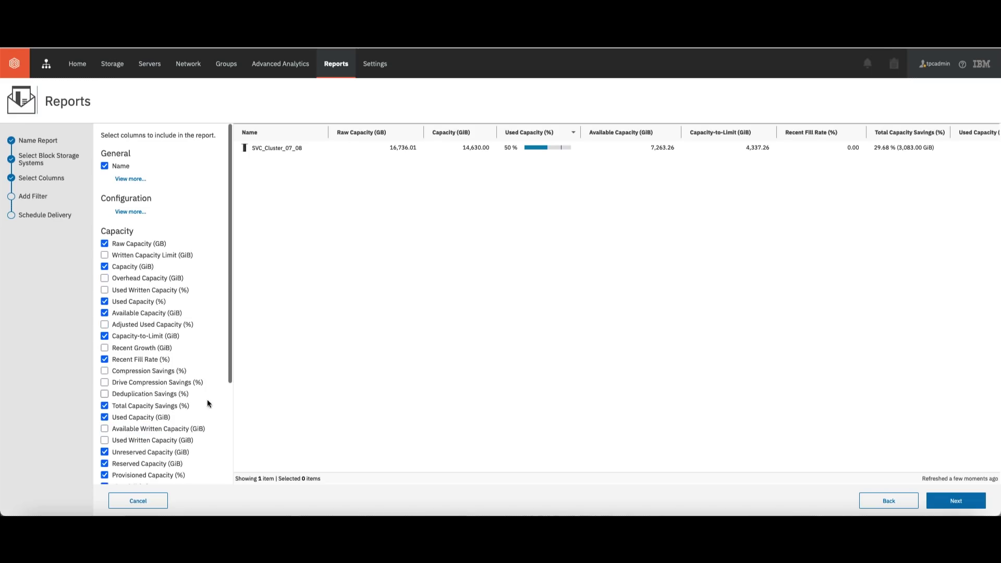
pyautogui.scroll(-3, 202, 412)
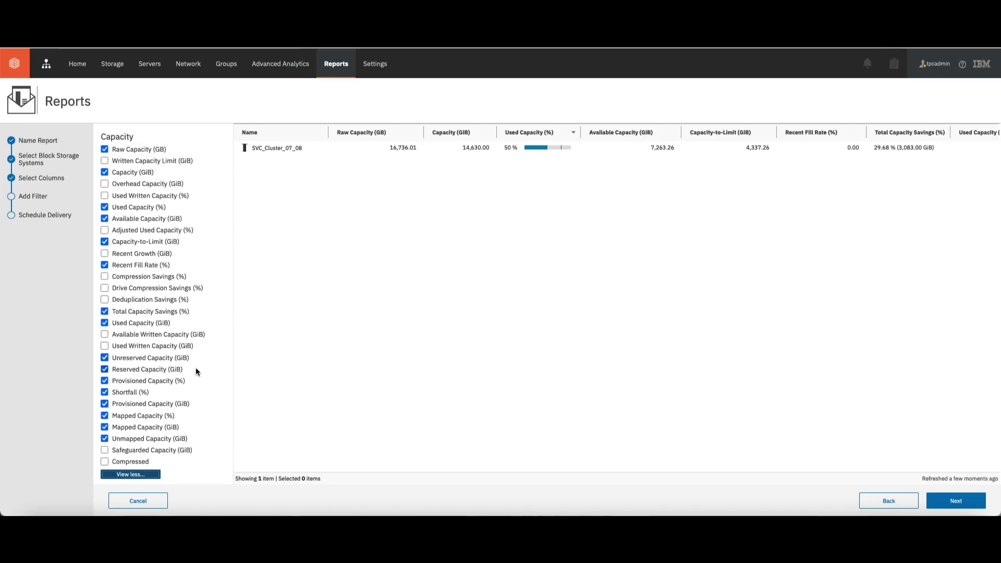
pyautogui.scroll(-1, 200, 374)
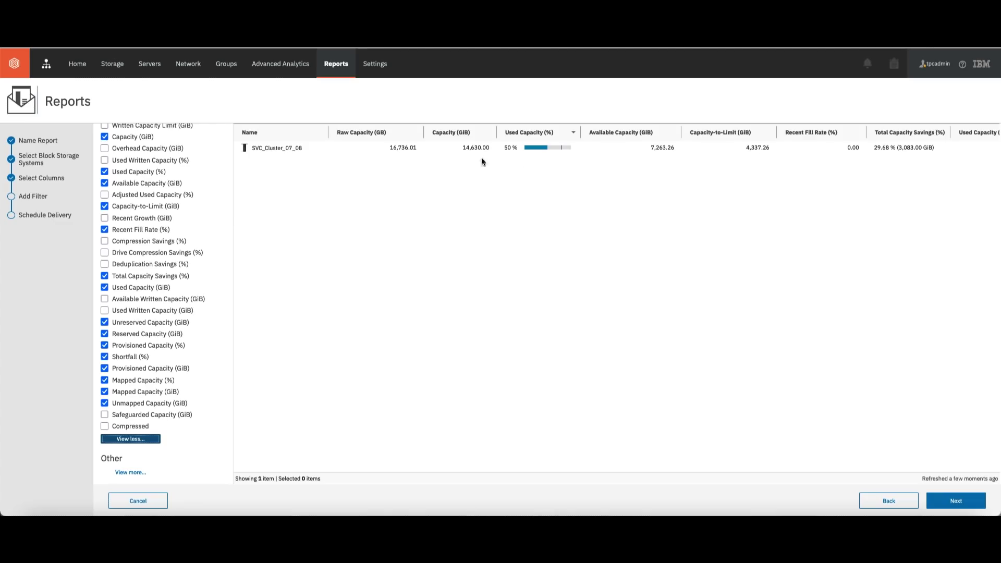
pyautogui.click(956, 501)
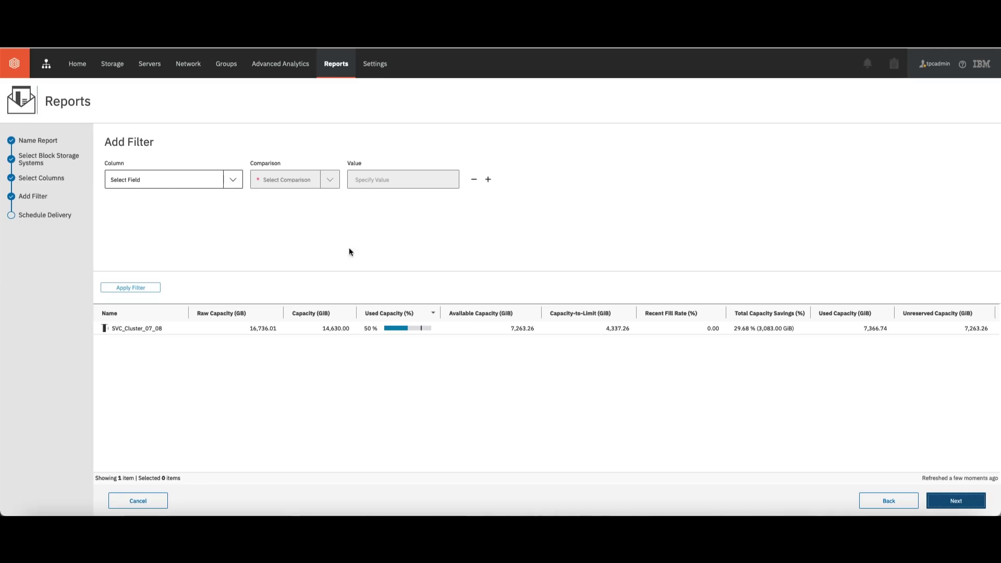
# Review the columns available for filtering and continue to delivery scheduling without adding a filter.
pyautogui.click(234, 180)
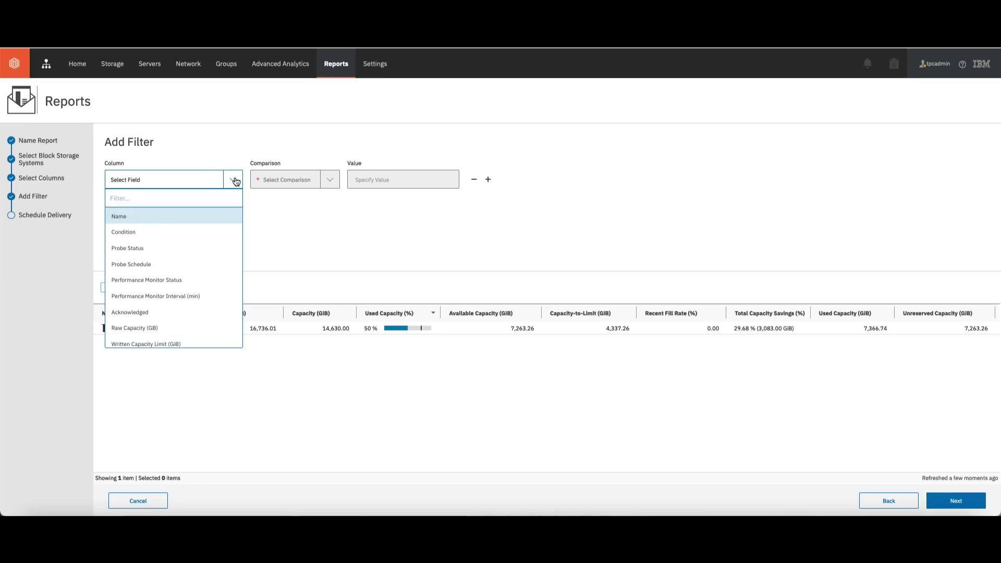
pyautogui.scroll(-3, 163, 301)
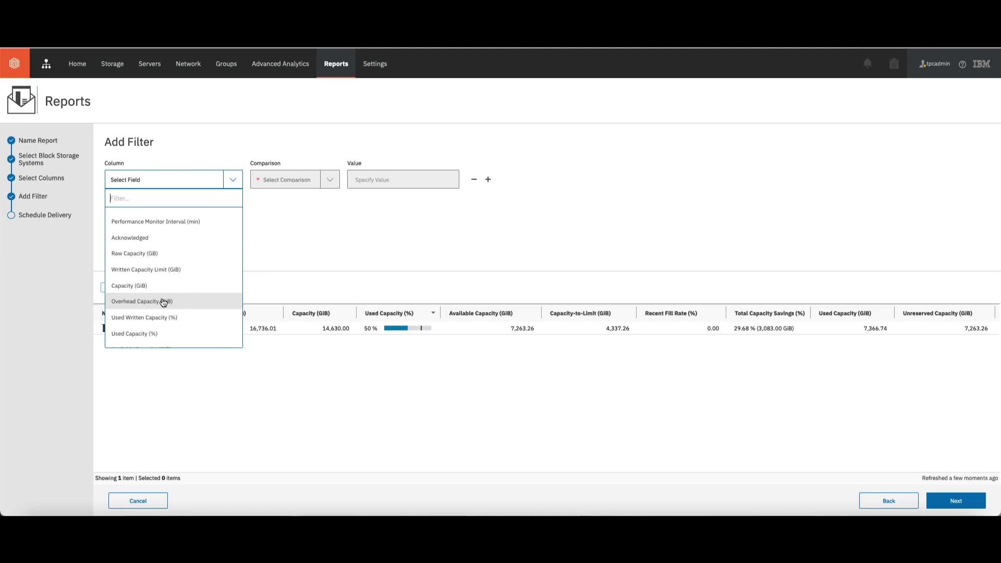
pyautogui.click(377, 230)
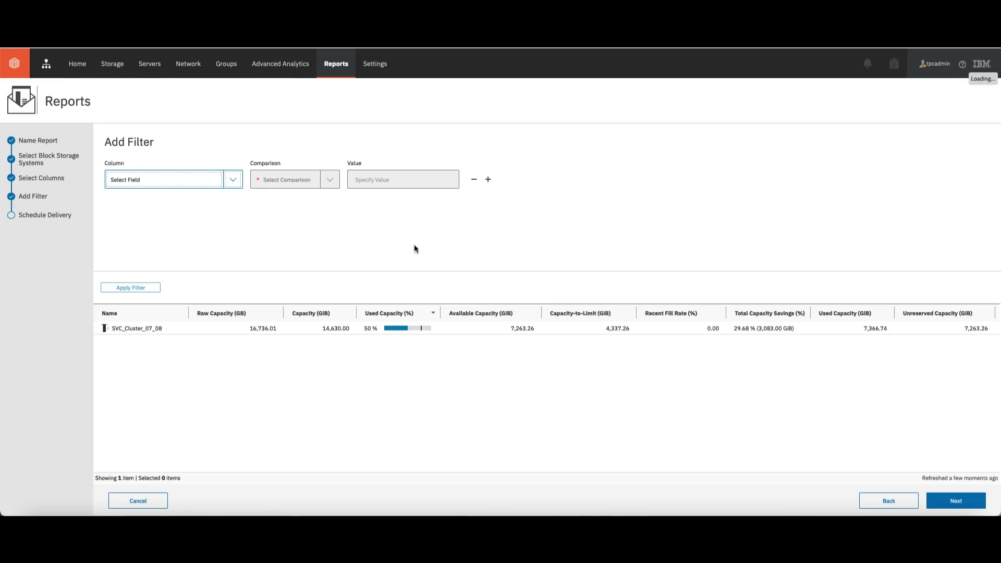
pyautogui.click(186, 184)
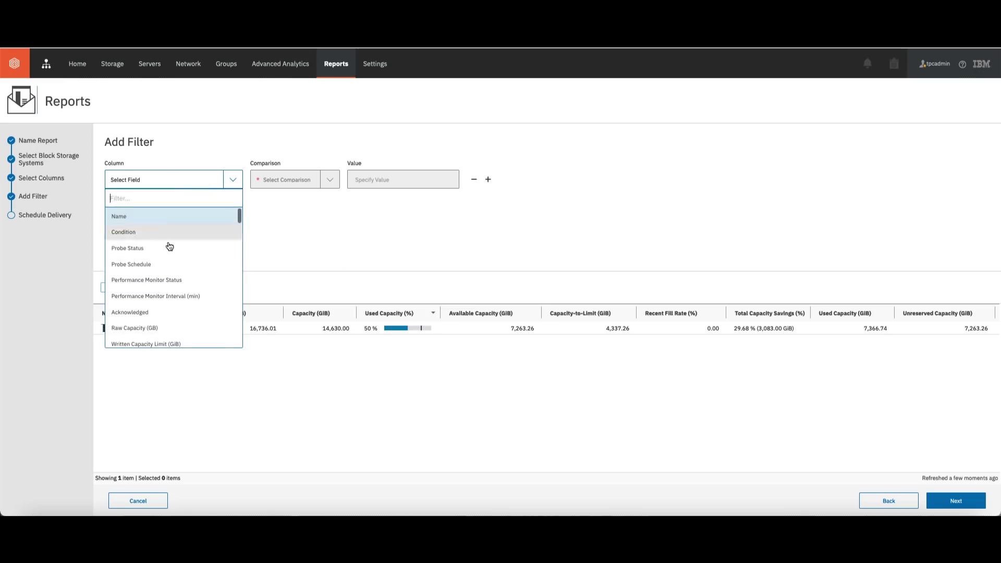
pyautogui.click(285, 248)
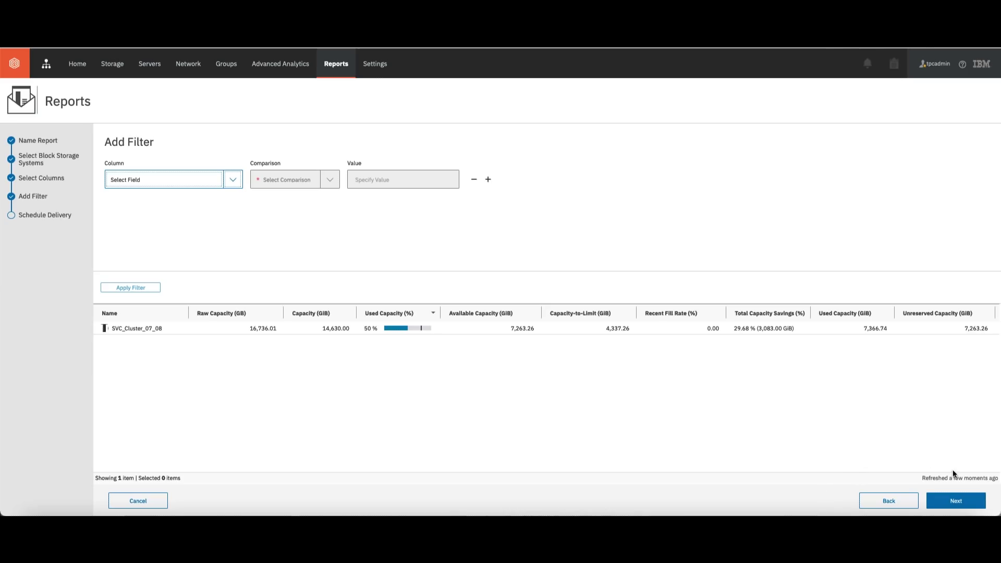
pyautogui.click(955, 502)
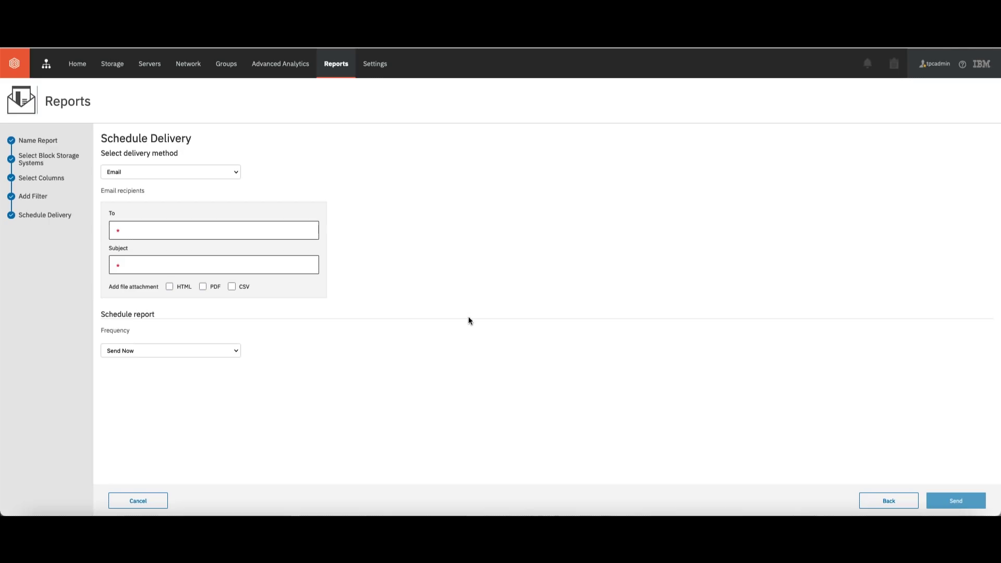
# Enter the recipient's email address, set the subject to "Demo report" and attach the report as PDF.
pyautogui.click(157, 230)
pyautogui.hotkey('ctrl', 'v')
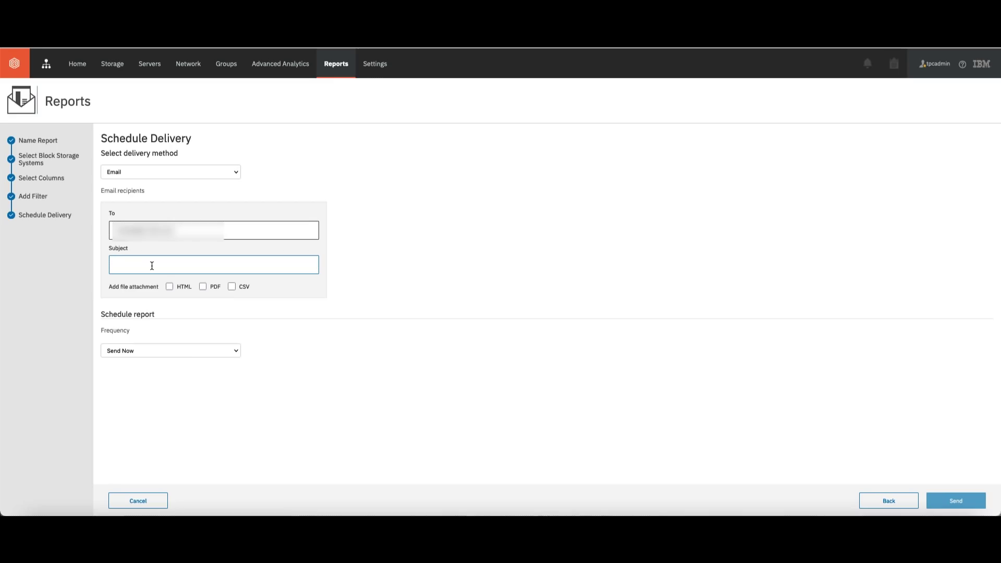
pyautogui.write('Demo report')
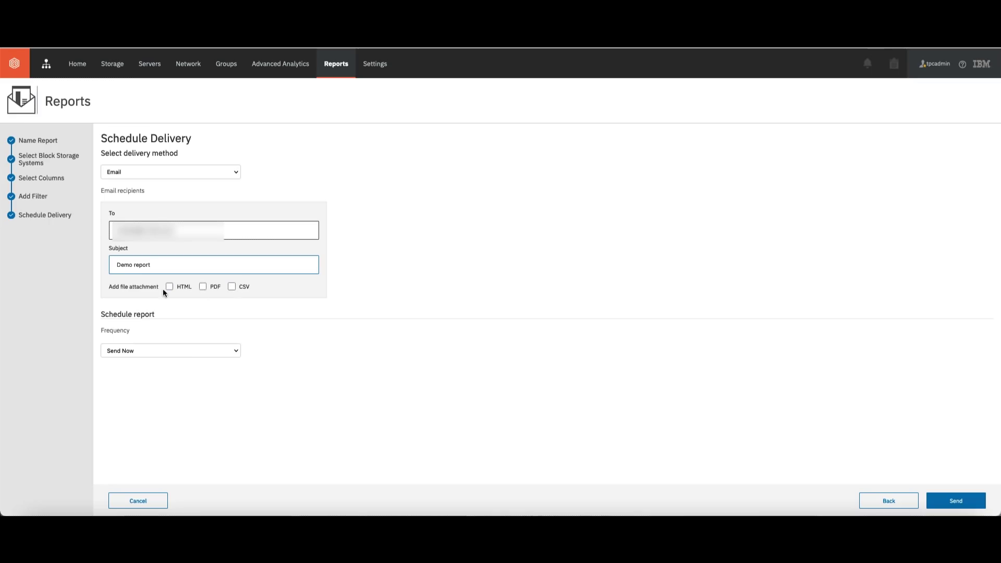
pyautogui.click(203, 286)
# Check the delivery frequency options, keep Send Now and send the report.
pyautogui.click(216, 354)
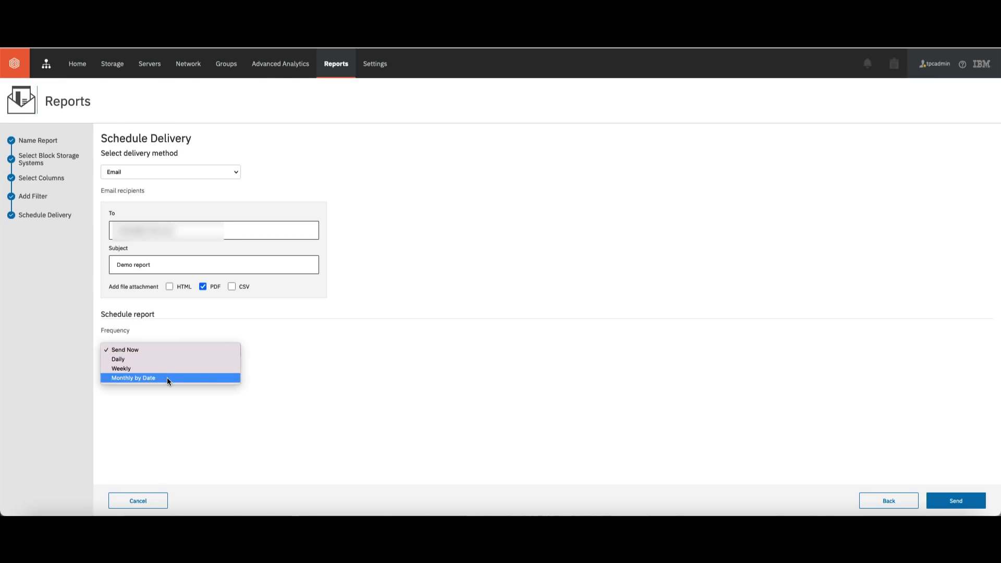
pyautogui.click(348, 323)
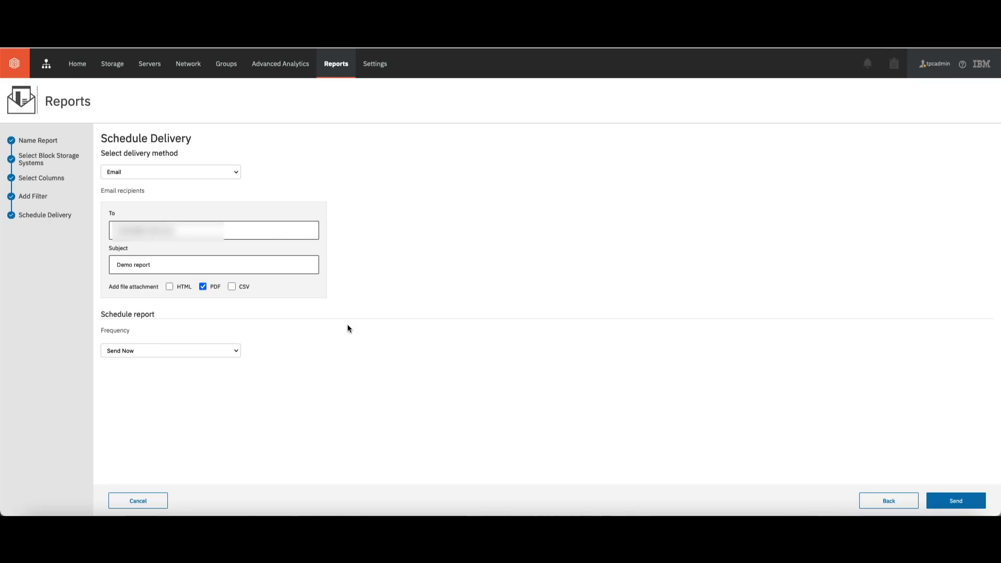
pyautogui.click(956, 500)
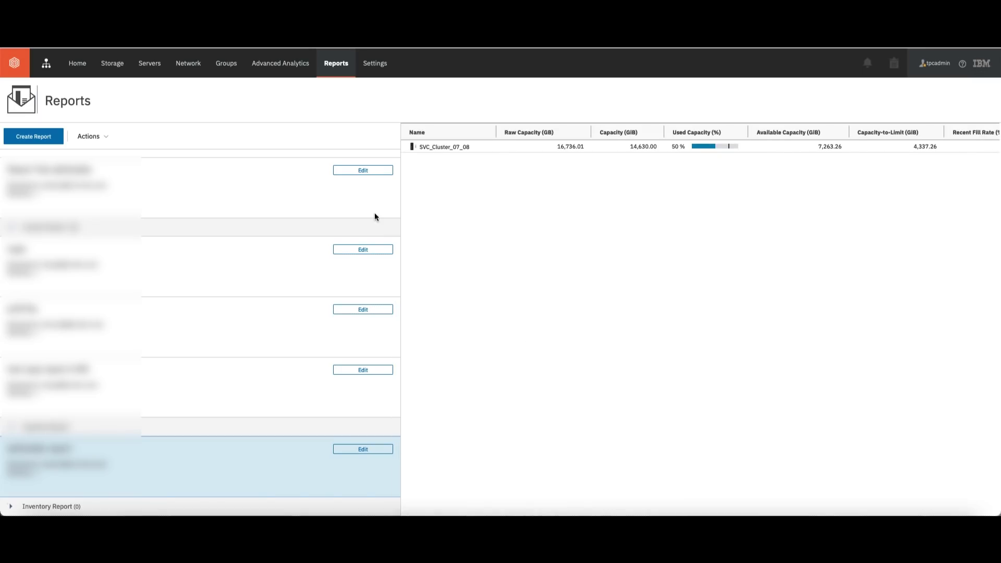
pyautogui.click(103, 185)
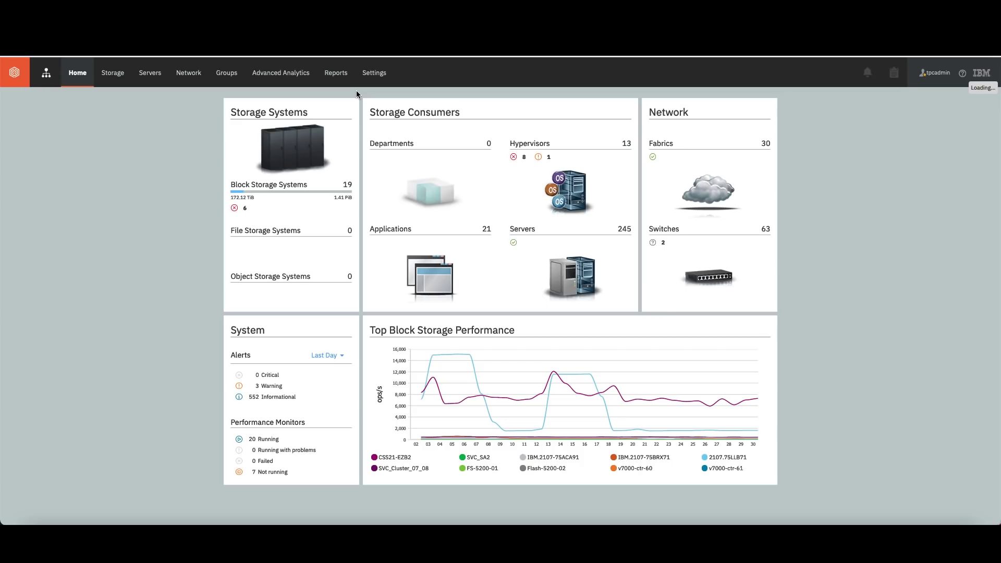
# Open the block storage systems list and start a performance data export for SVC_Cluster_07_08.
pyautogui.click(294, 144)
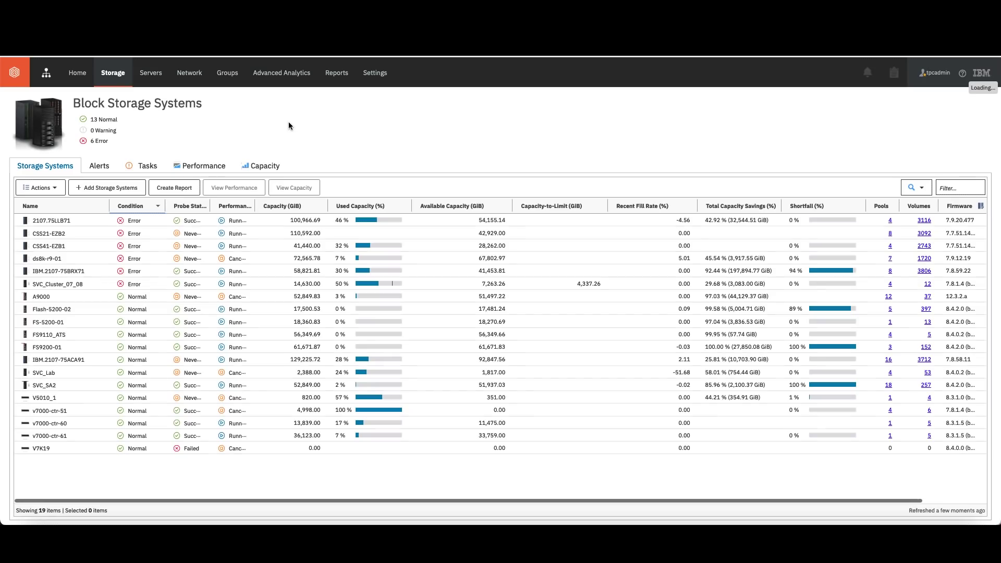
pyautogui.rightClick(65, 284)
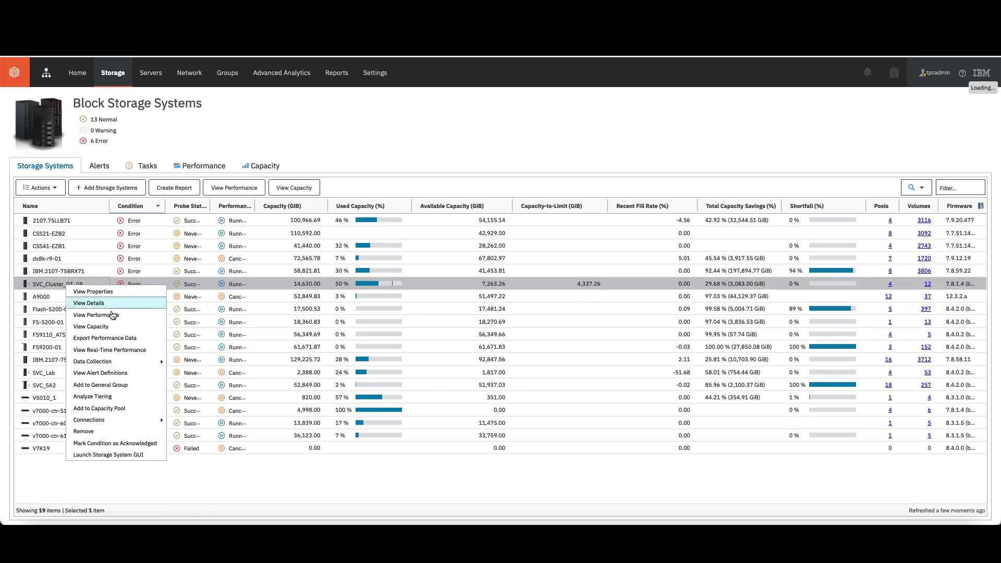
pyautogui.click(126, 149)
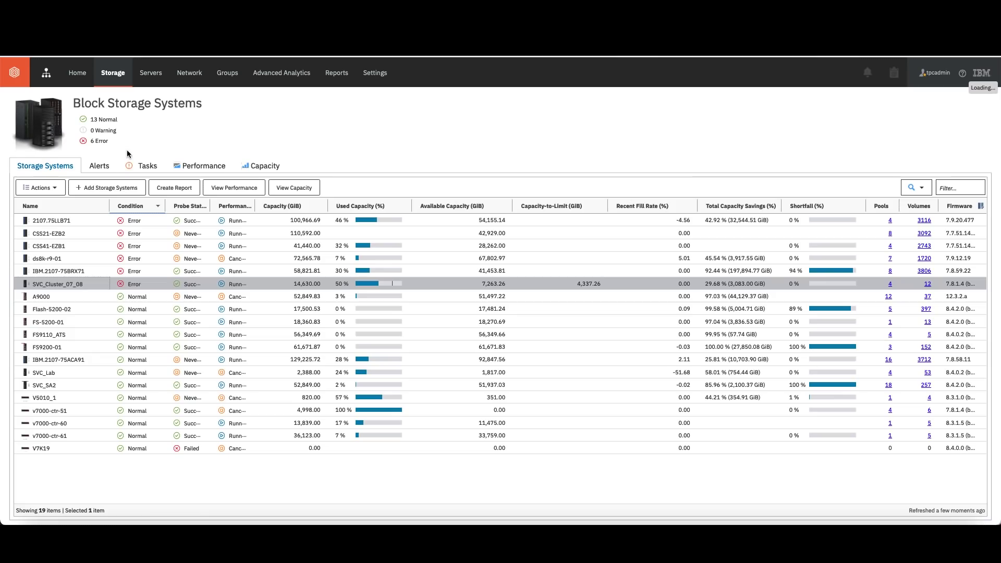
pyautogui.click(55, 189)
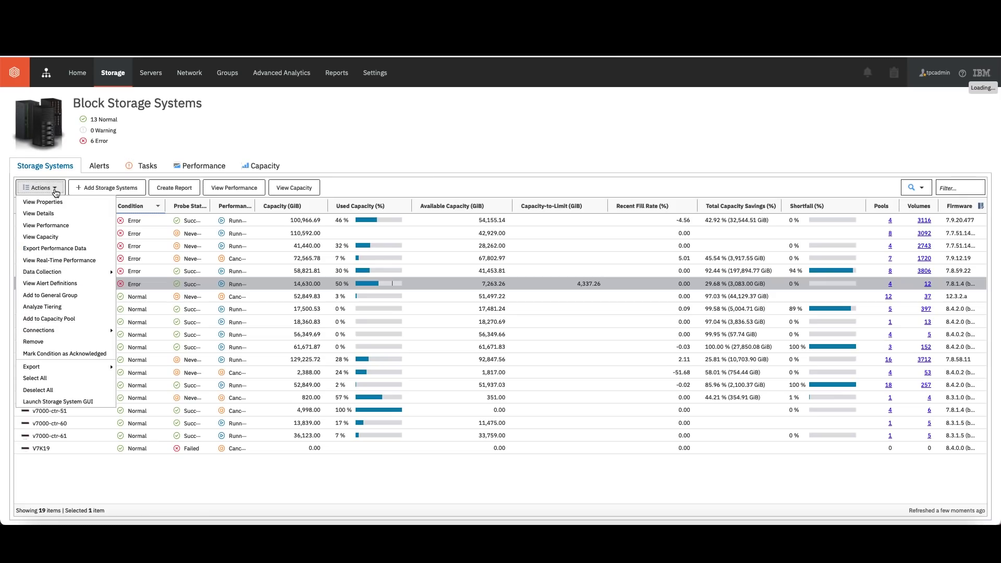
pyautogui.click(56, 249)
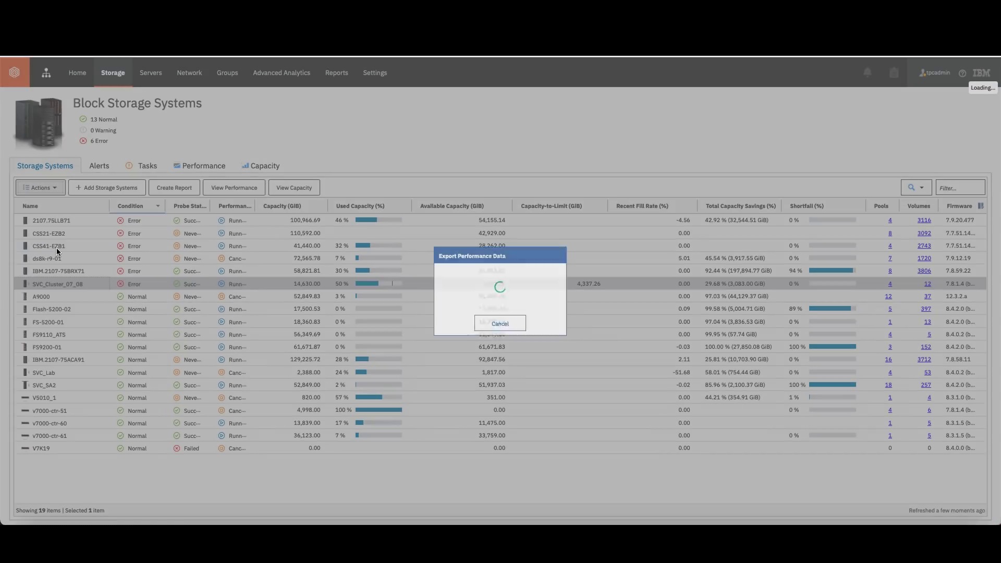
# Create the performance data export for the last 8 hours and save the ZIP package to disk.
pyautogui.moveTo(567, 256); pyautogui.dragTo(475, 249)
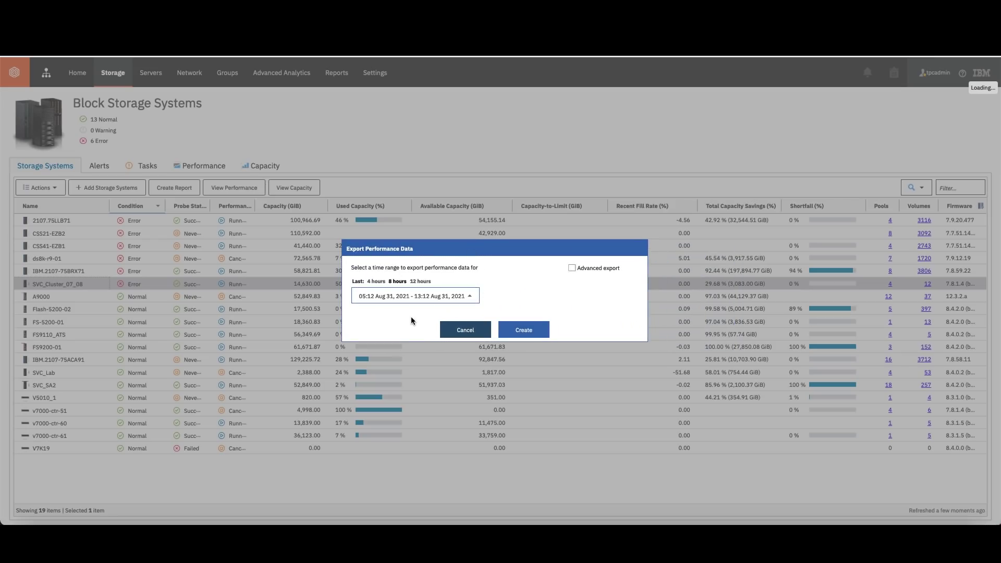
pyautogui.click(470, 296)
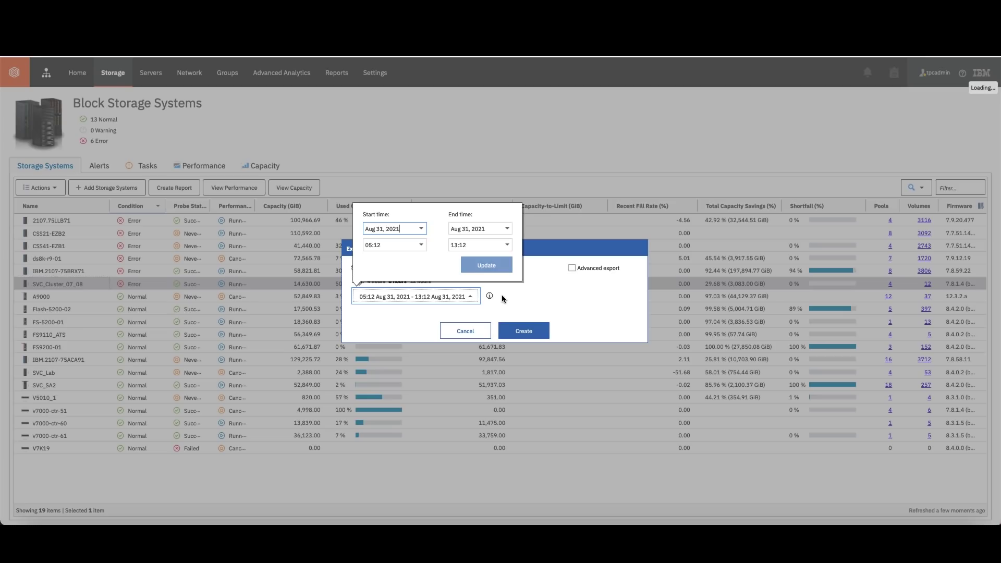
pyautogui.click(502, 296)
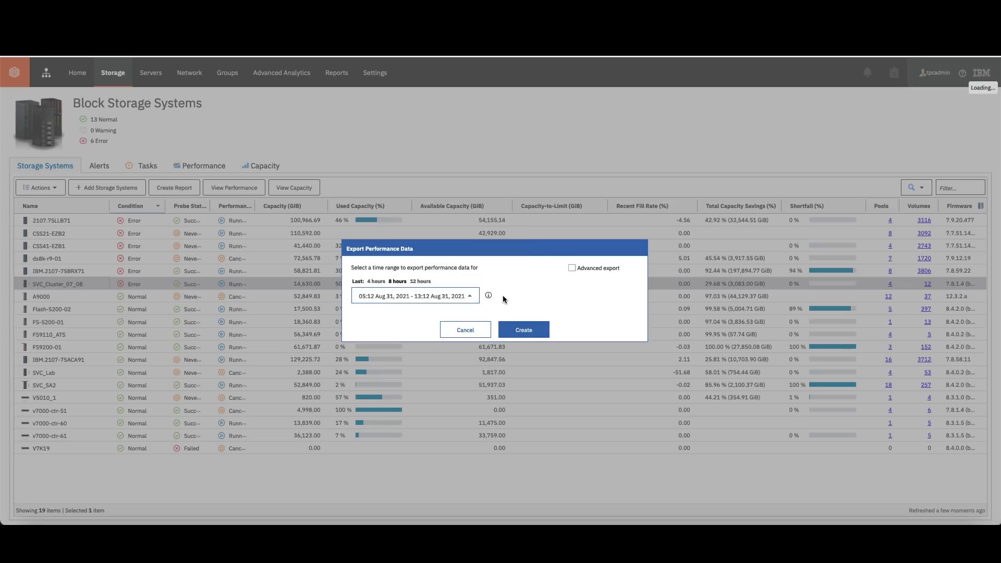
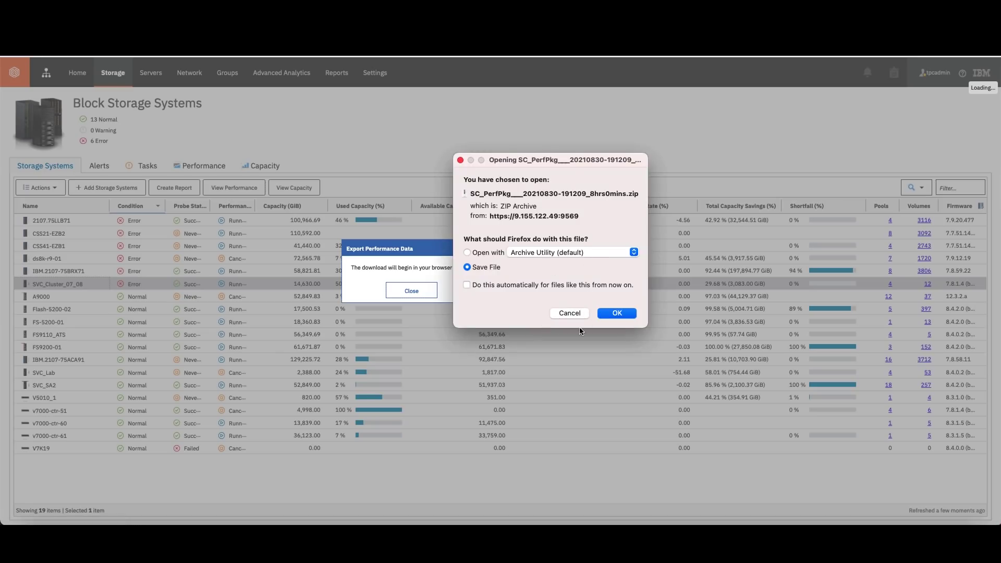
pyautogui.click(605, 313)
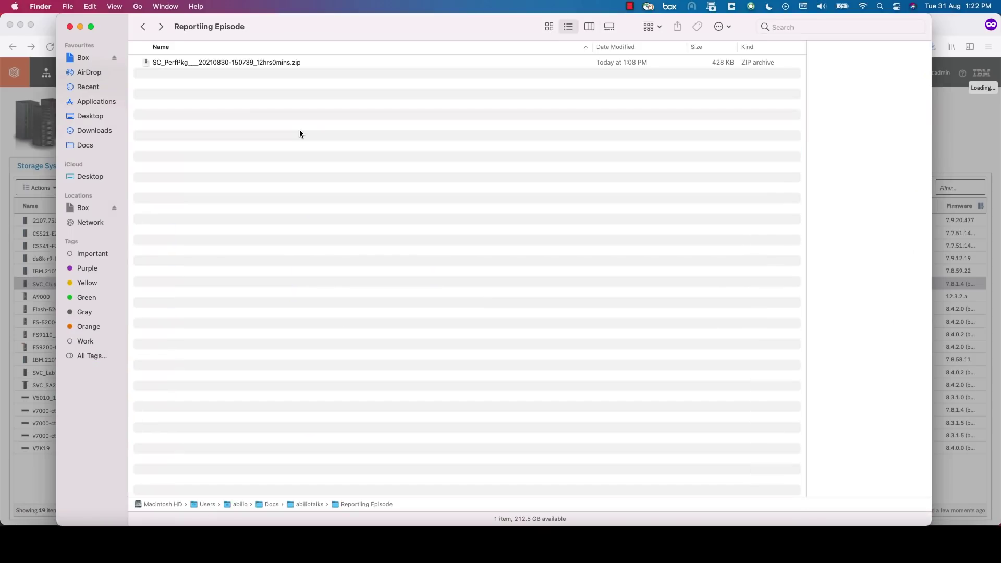
# Extract the SC_PerfPkg ZIP archive, open the resulting folder and inspect the StorageSystem and Volumes CSV reports in the file list.
pyautogui.doubleClick(176, 63)
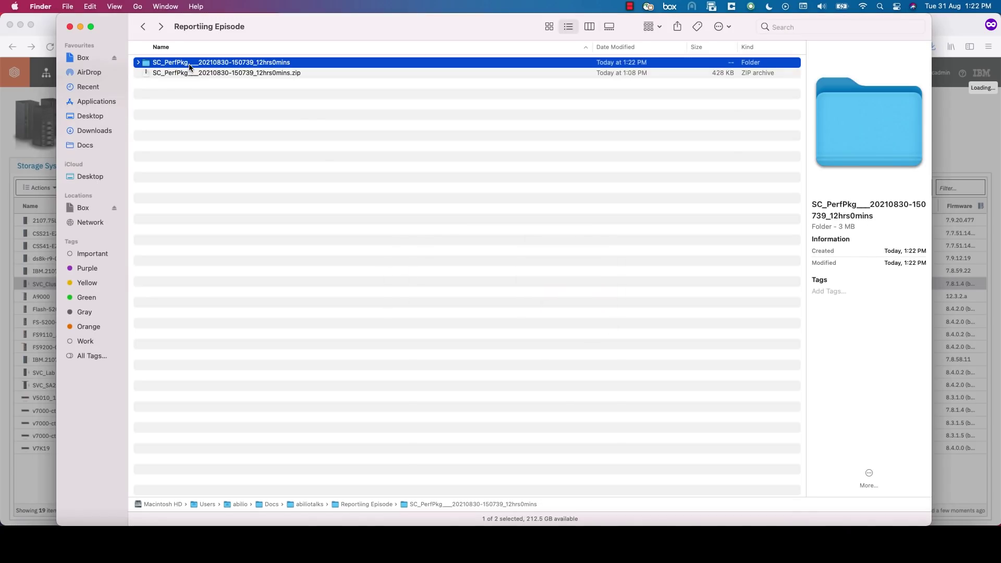
pyautogui.doubleClick(183, 63)
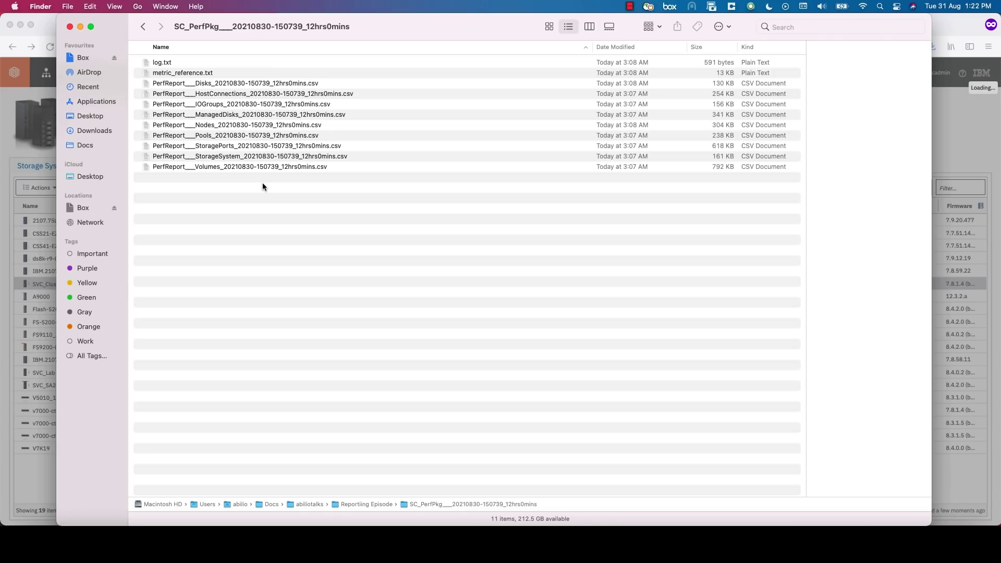
pyautogui.click(226, 154)
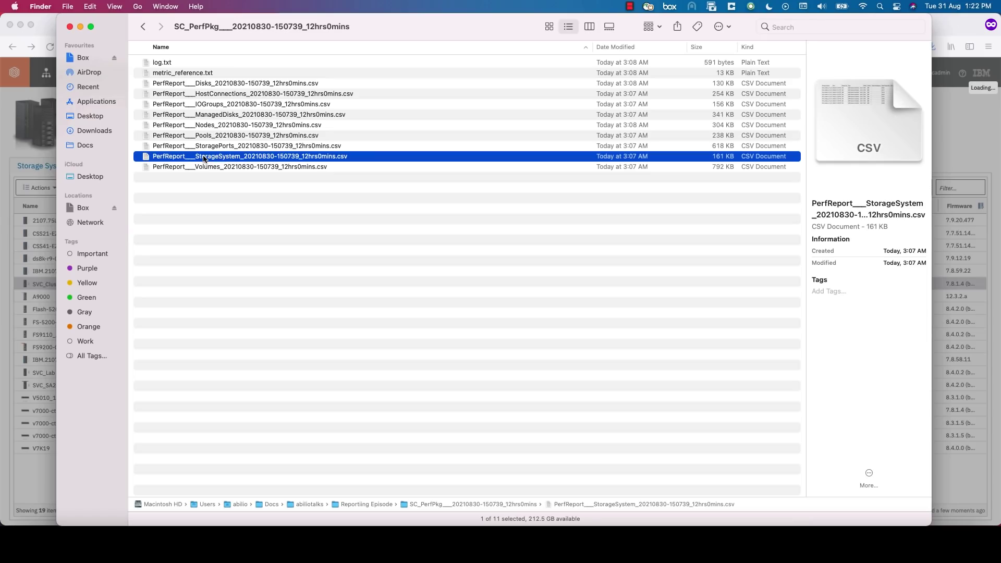
pyautogui.click(229, 168)
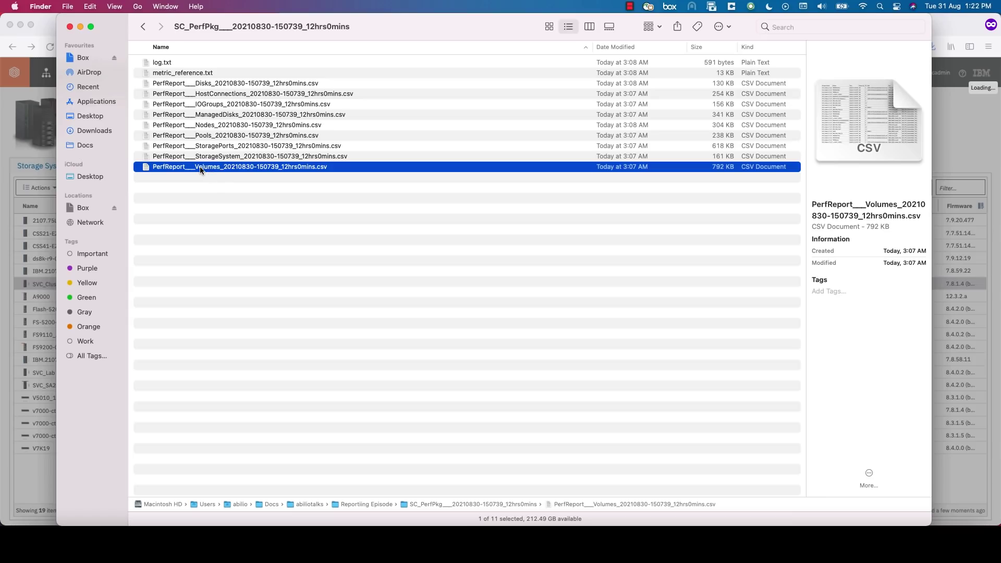
pyautogui.click(208, 179)
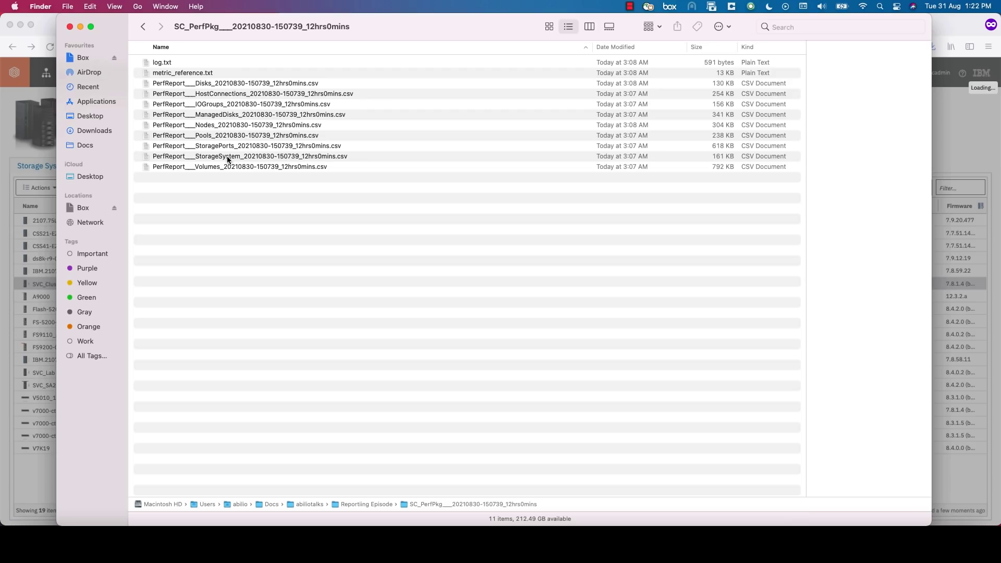
# Open the PerfReport StorageSystem CSV file in Microsoft Excel.
pyautogui.rightClick(227, 157)
pyautogui.moveTo(291, 175)
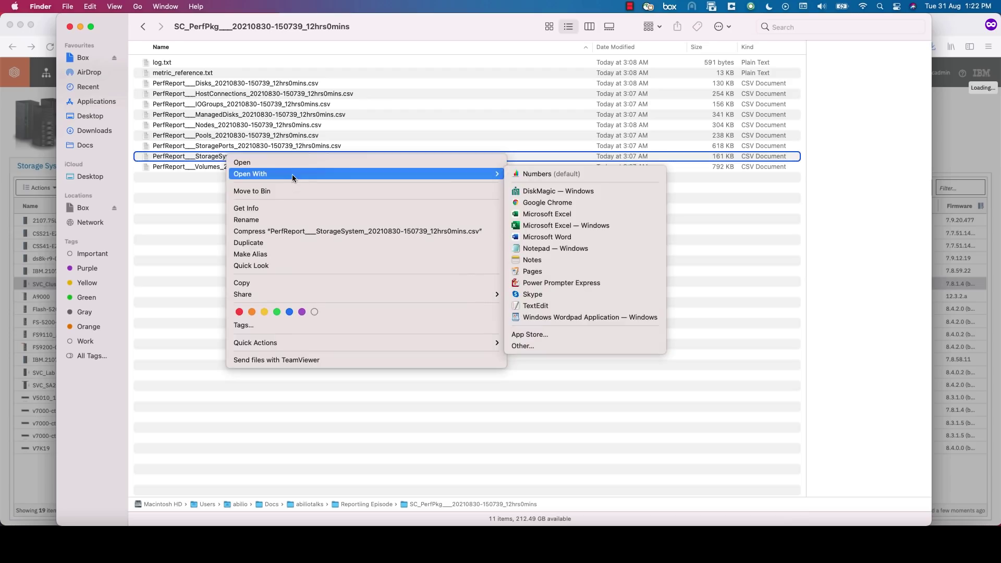
pyautogui.click(546, 214)
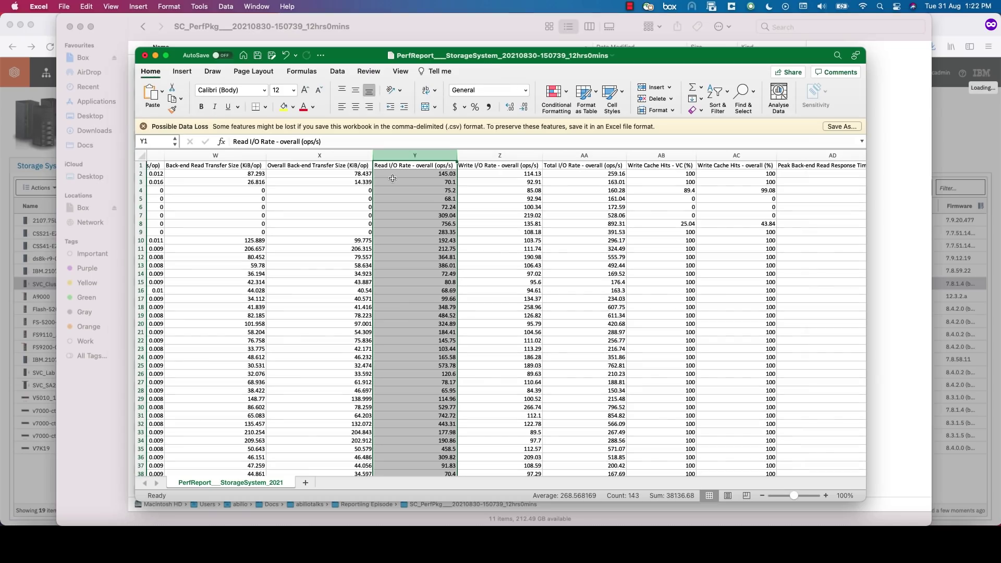
# Look through the exported performance metrics and highlight the overall Read I/O Rate and Write I/O Rate columns.
pyautogui.click(493, 206)
pyautogui.hscroll(10, 240, 208)
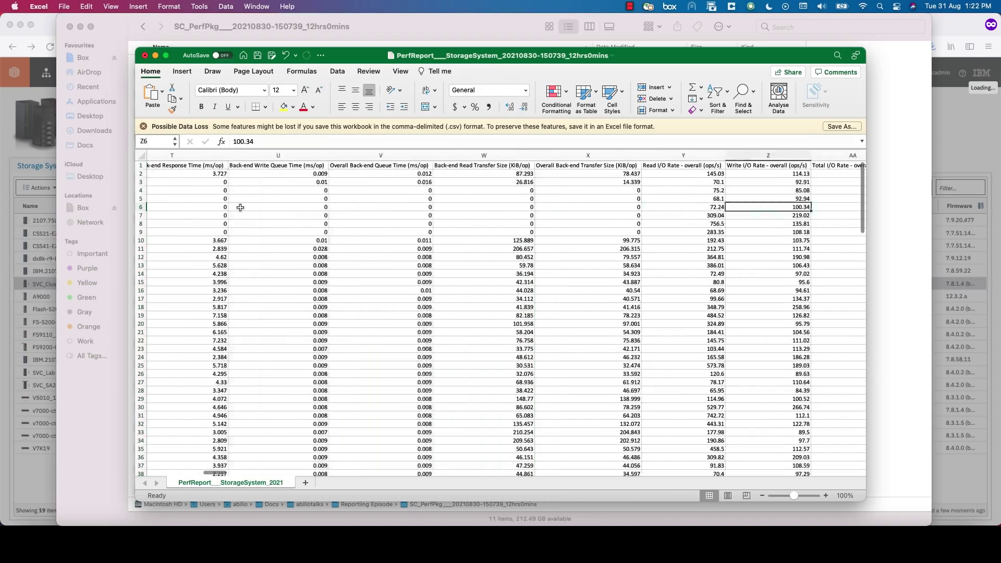
pyautogui.hscroll(-9, 240, 207)
pyautogui.hscroll(5, 241, 208)
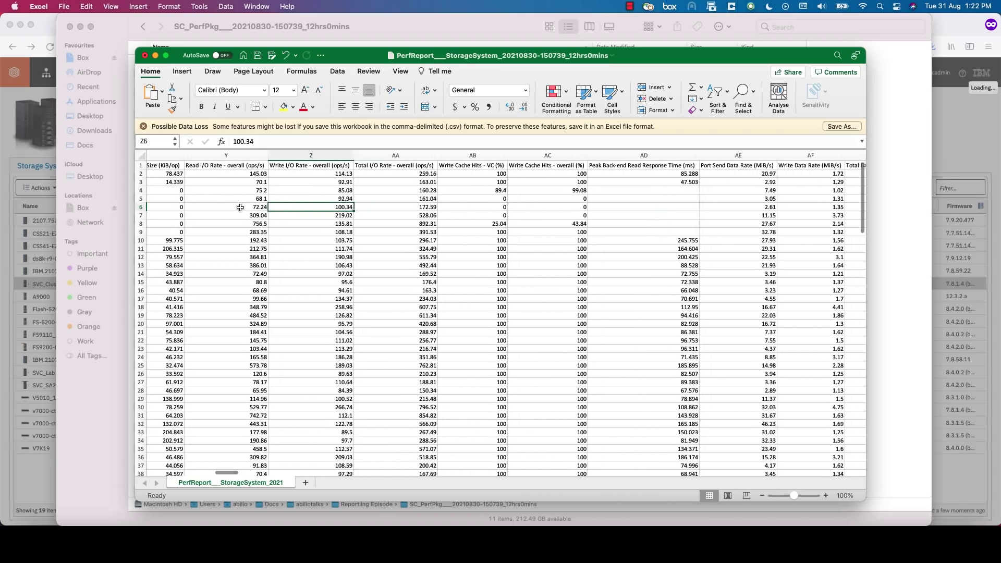
pyautogui.click(307, 155)
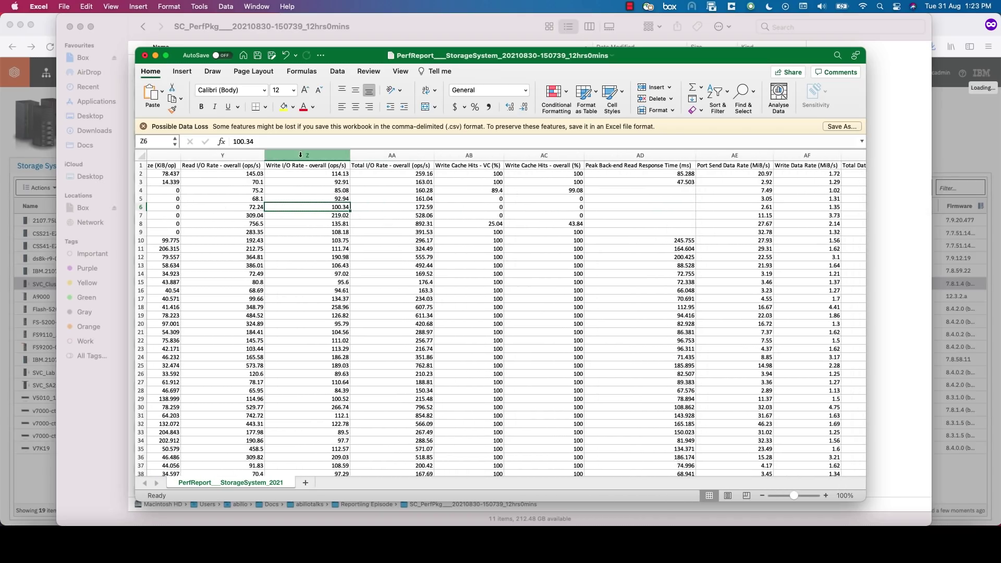
pyautogui.keyDown('shift'); pyautogui.click(241, 154); pyautogui.keyUp('shift')
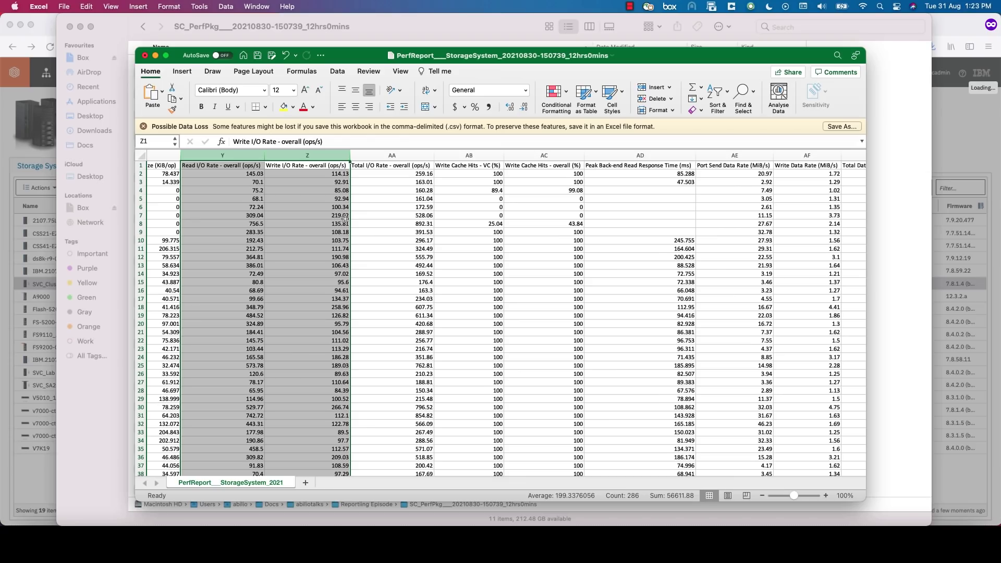
pyautogui.click(396, 233)
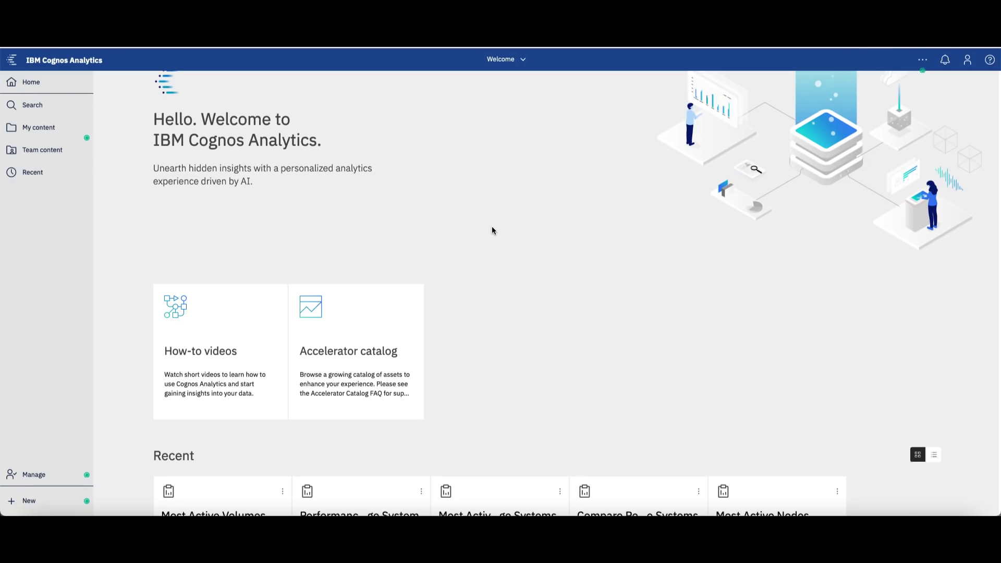
# Switch to IBM Cognos Analytics and open the Performance of One Storage System report from the predefined Storage Systems reports in the team content.
pyautogui.scroll(1, 492, 231)
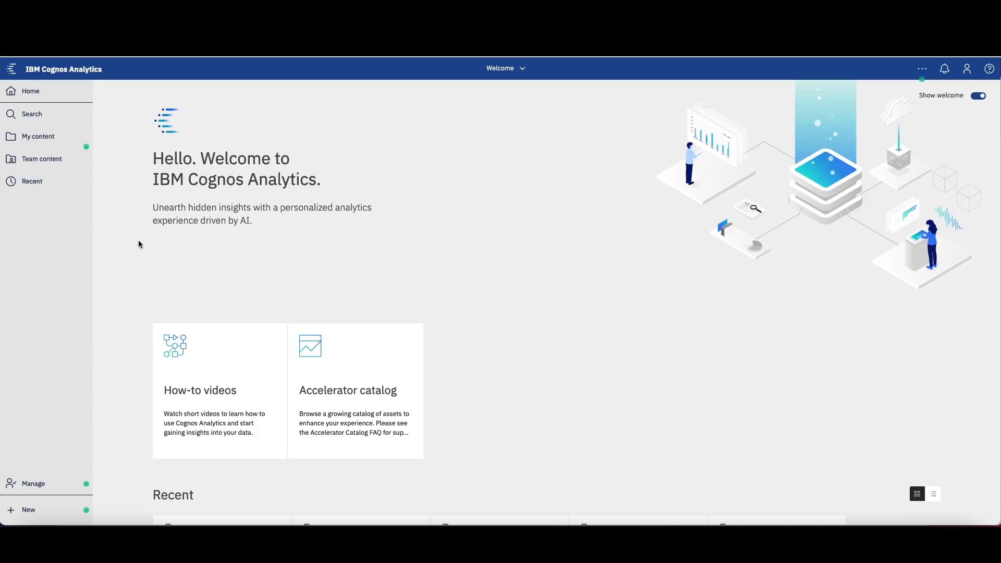
pyautogui.click(40, 160)
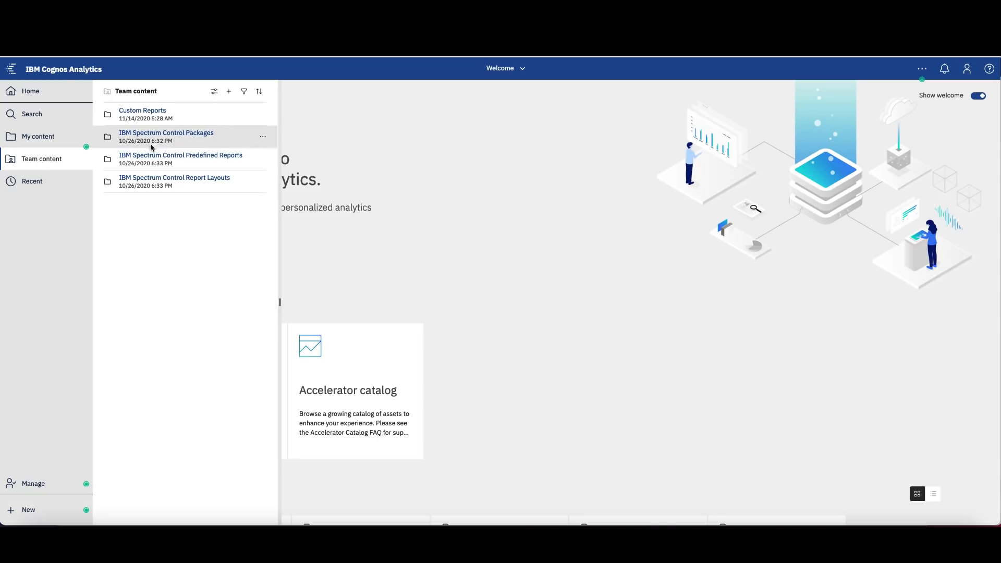
pyautogui.click(209, 159)
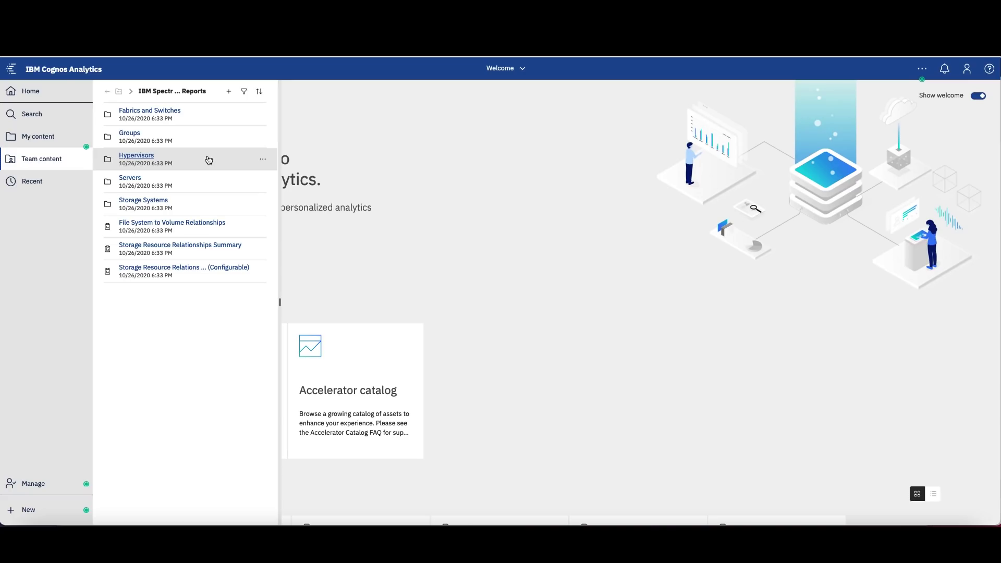
pyautogui.click(150, 203)
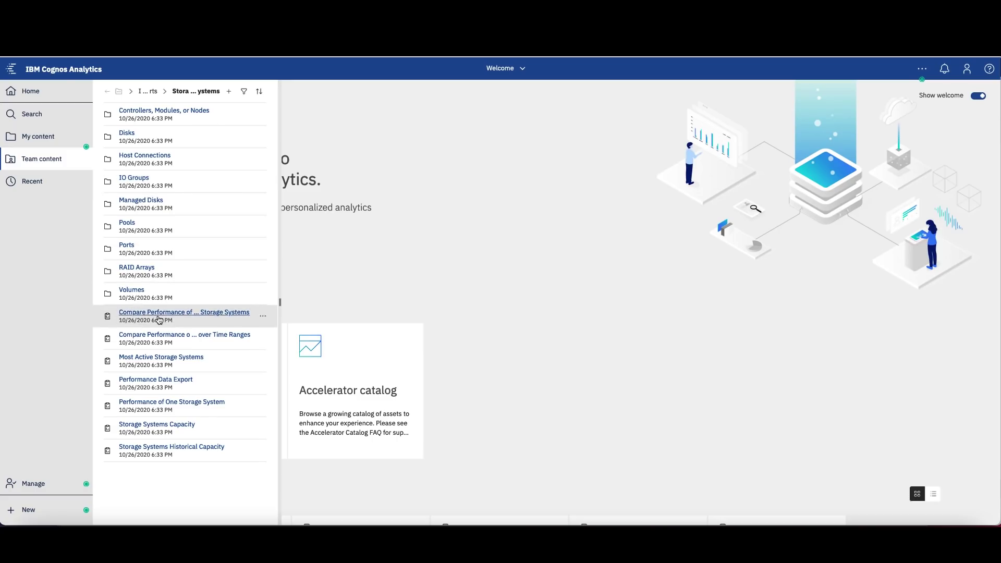
pyautogui.click(182, 406)
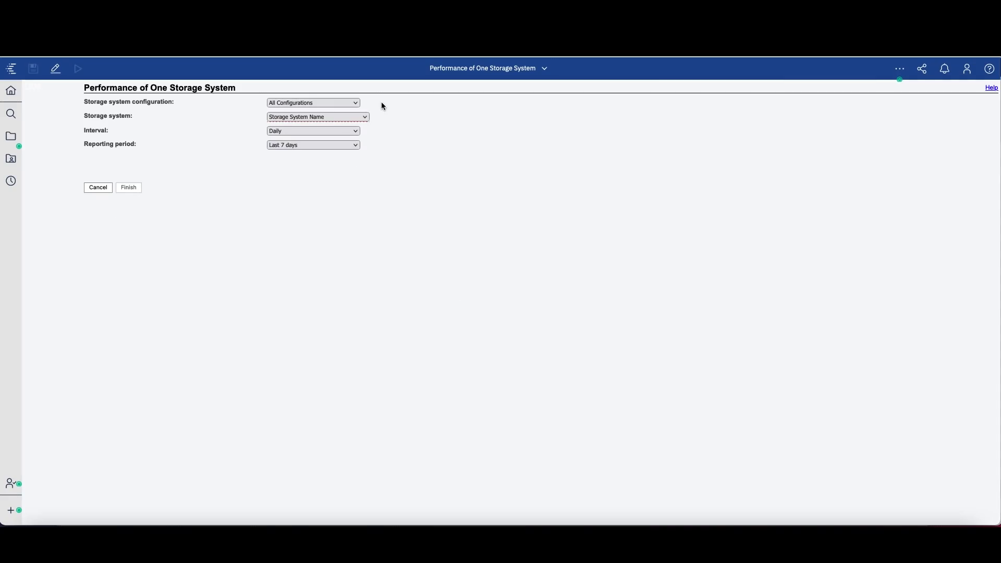
# Run the report for storage system SVC_Cluster_07_08 over the last 30 days and look through its charts.
pyautogui.click(365, 116)
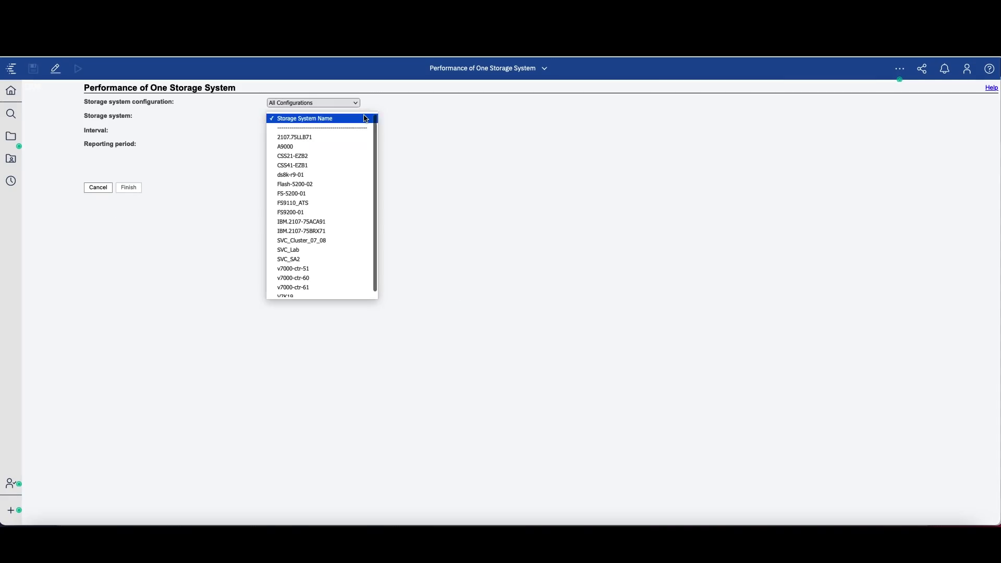
pyautogui.click(322, 241)
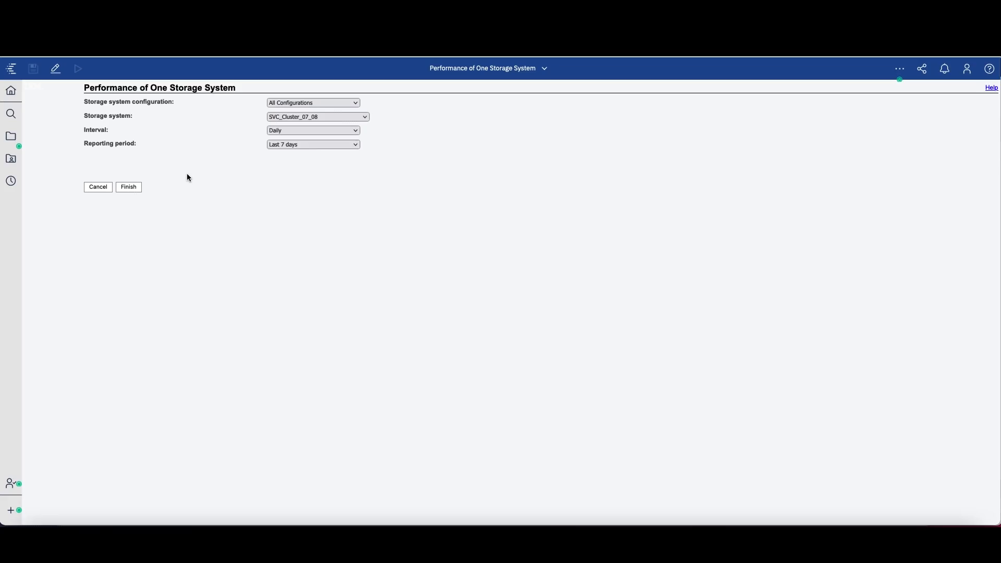
pyautogui.click(303, 145)
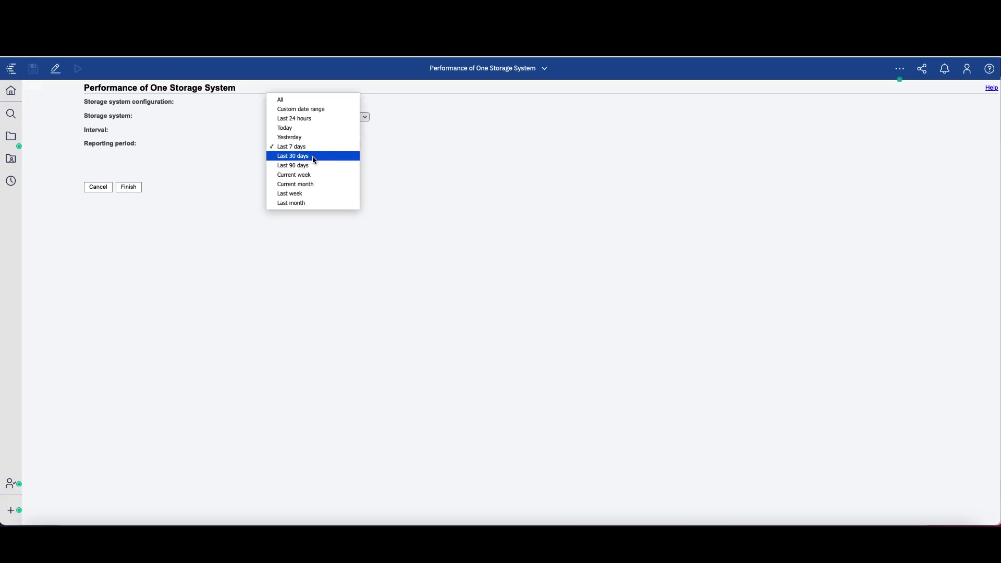
pyautogui.click(313, 157)
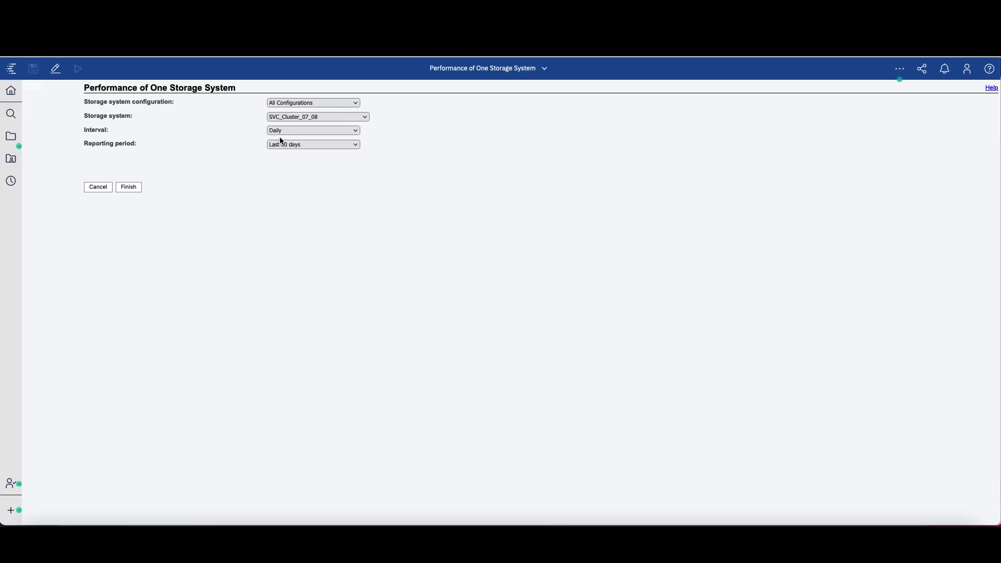
pyautogui.click(130, 187)
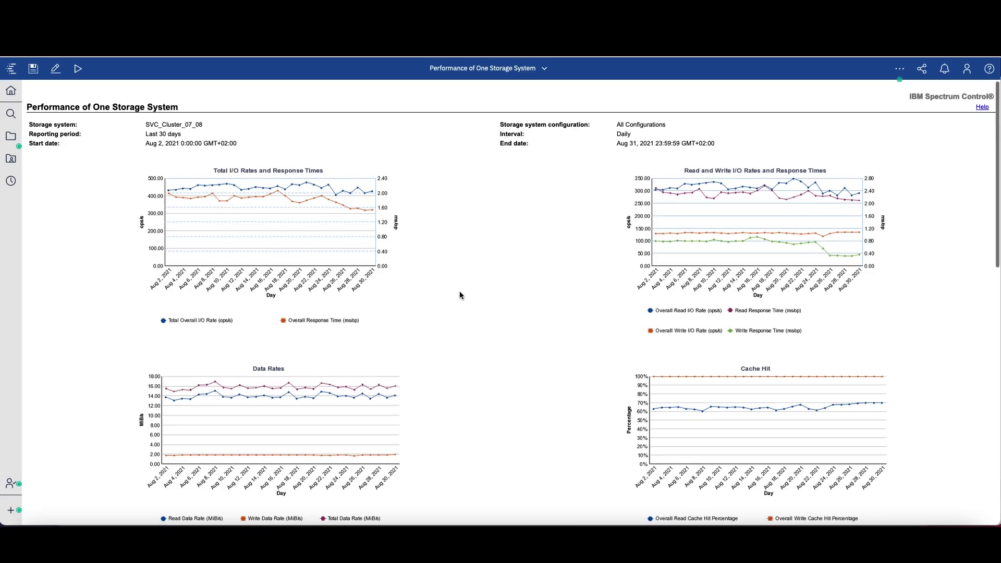
pyautogui.scroll(-1, 448, 296)
pyautogui.scroll(-4, 554, 319)
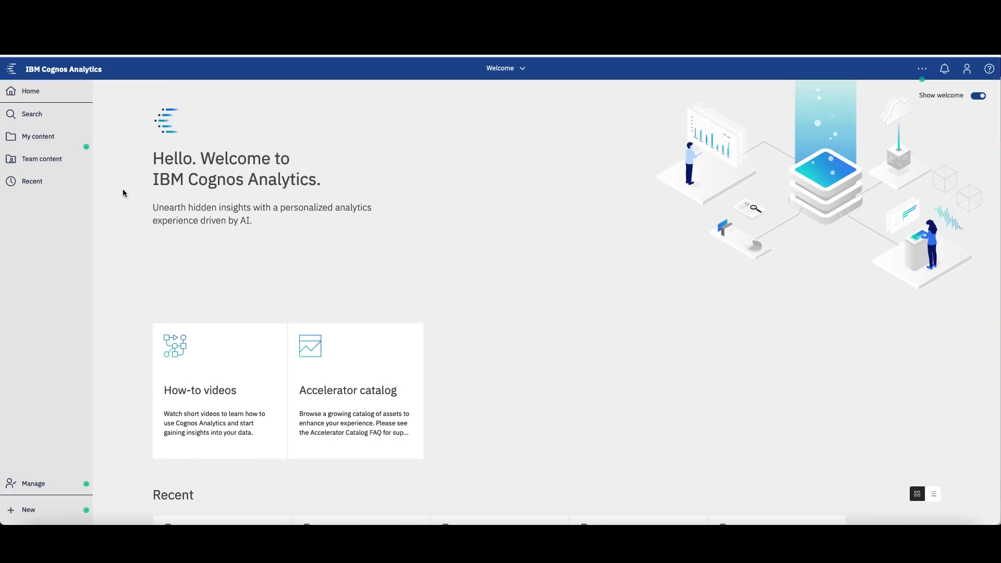
# Open the Most Active Storage Systems report from the predefined Storage Systems reports in the team content.
pyautogui.click(45, 160)
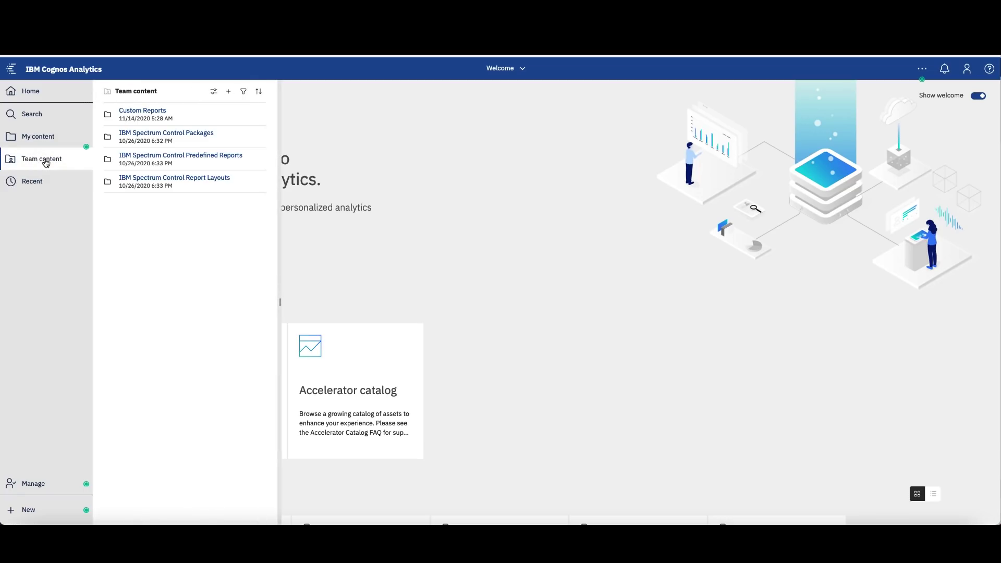
pyautogui.click(186, 159)
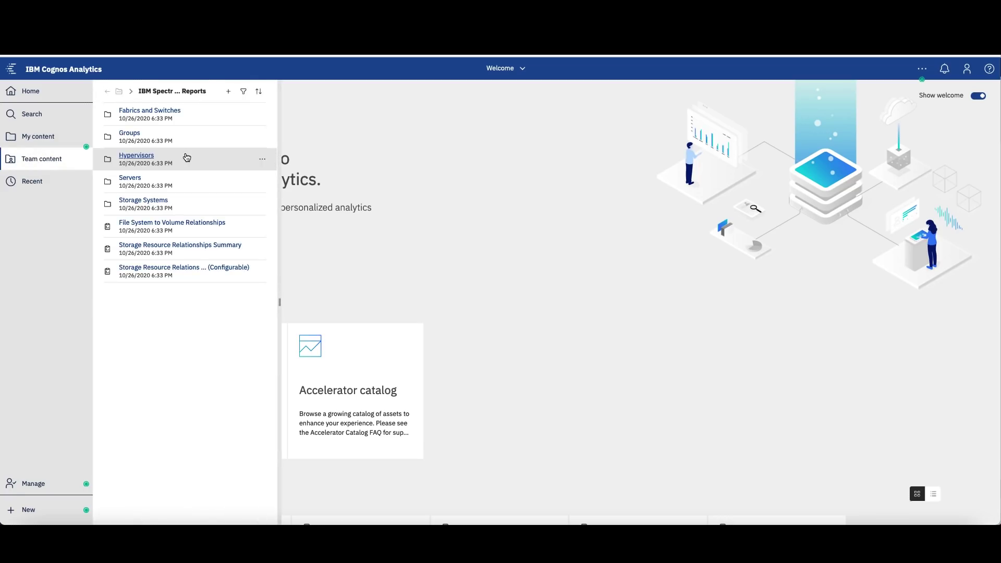
pyautogui.click(149, 203)
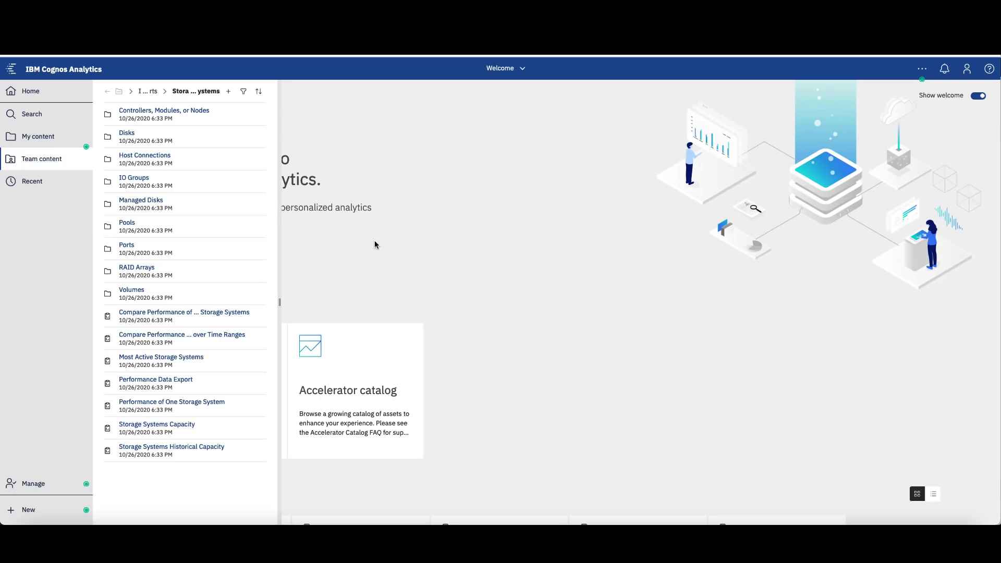
pyautogui.click(177, 359)
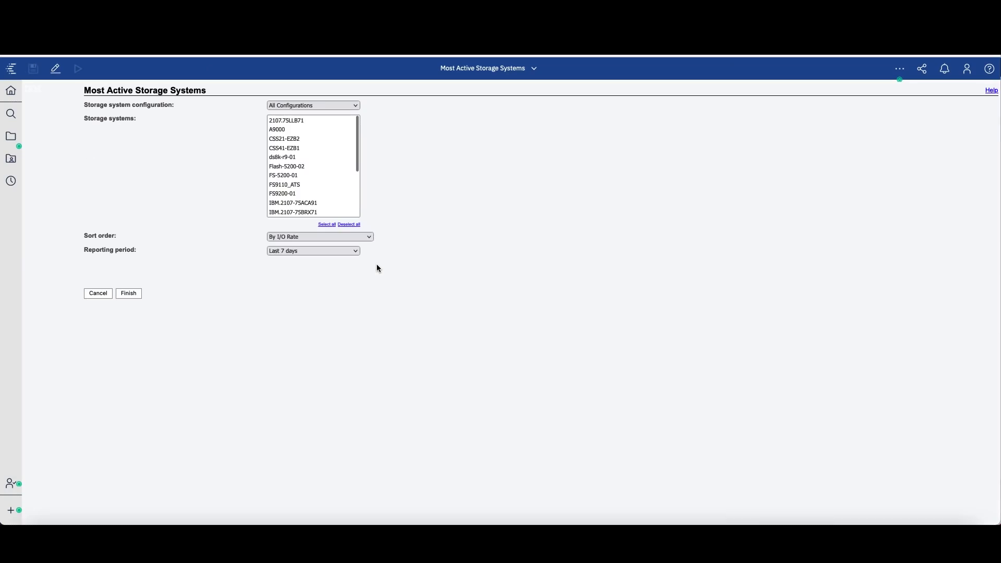
# Select storage systems v7000-ctr-60 and v7000-ctr-61 and run the Most Active Storage Systems report.
pyautogui.scroll(-3, 315, 189)
pyautogui.click(301, 194)
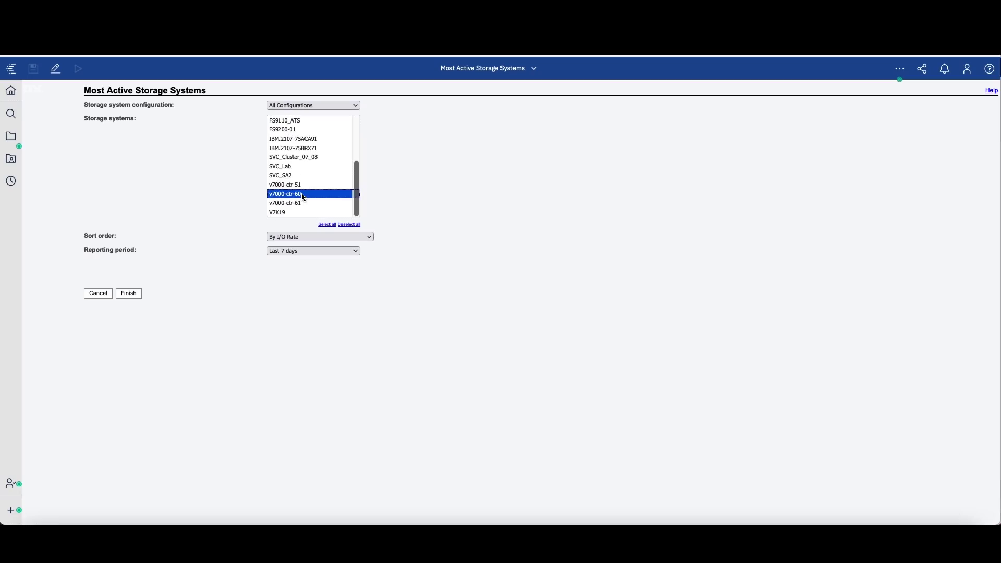
pyautogui.keyDown('shift'); pyautogui.click(303, 202); pyautogui.keyUp('shift')
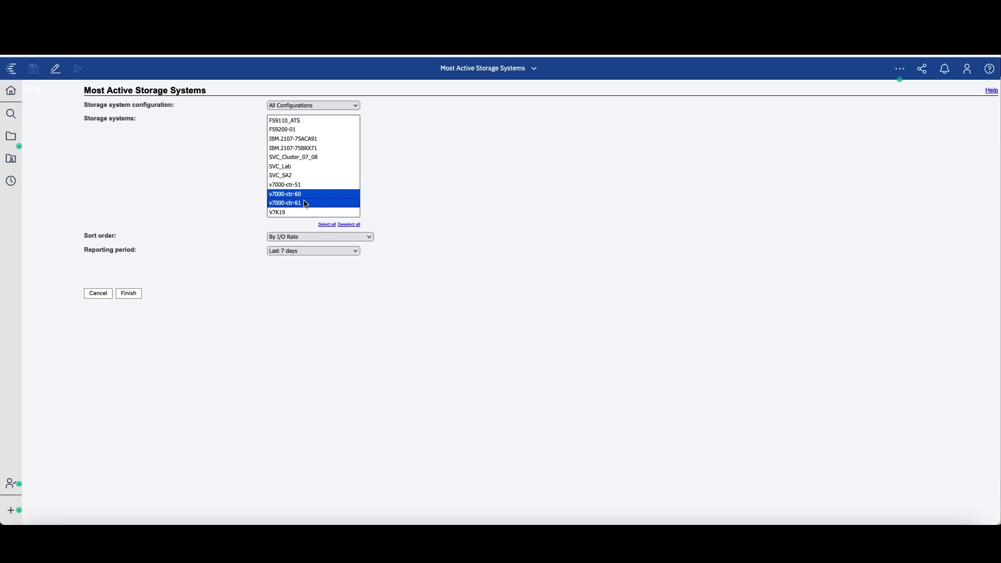
pyautogui.click(134, 294)
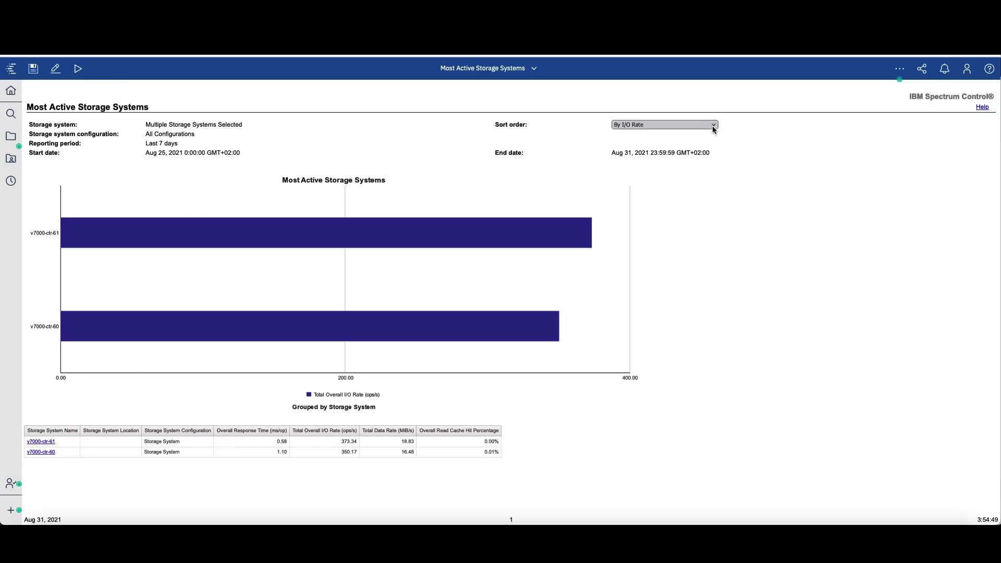
# Change the report's sort order to By Data Rate, and after viewing that chart to By Response Time.
pyautogui.click(682, 126)
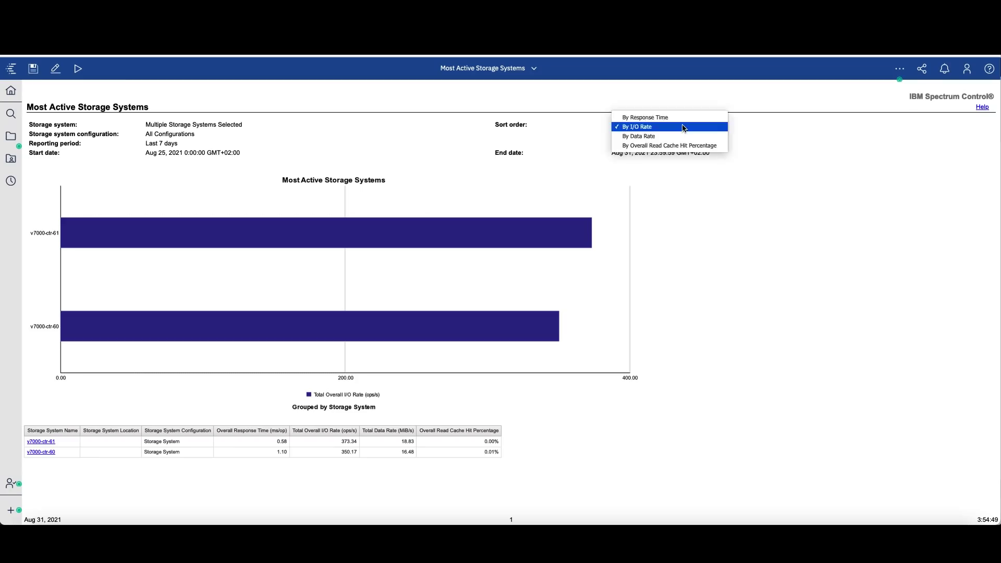
pyautogui.click(658, 137)
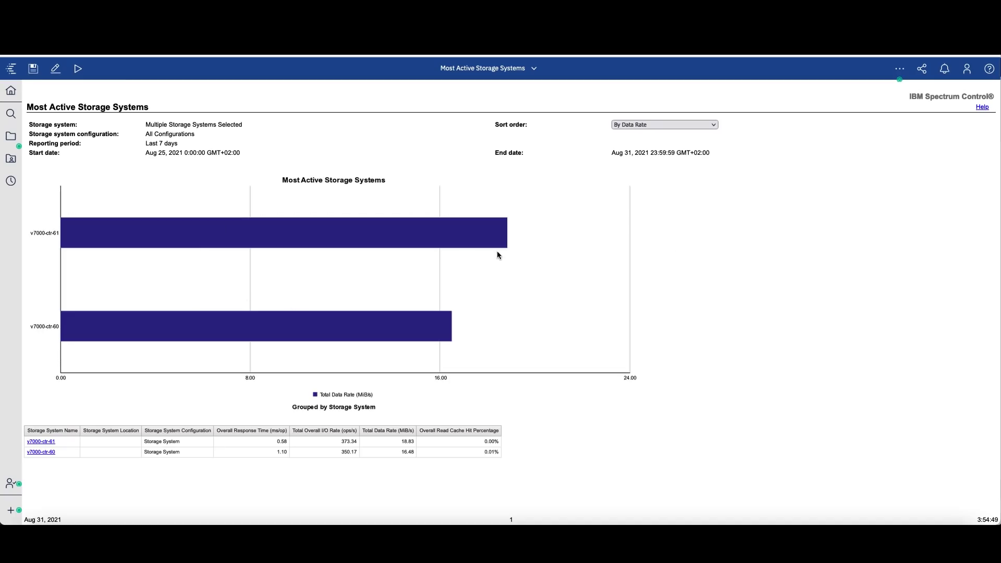
pyautogui.click(715, 125)
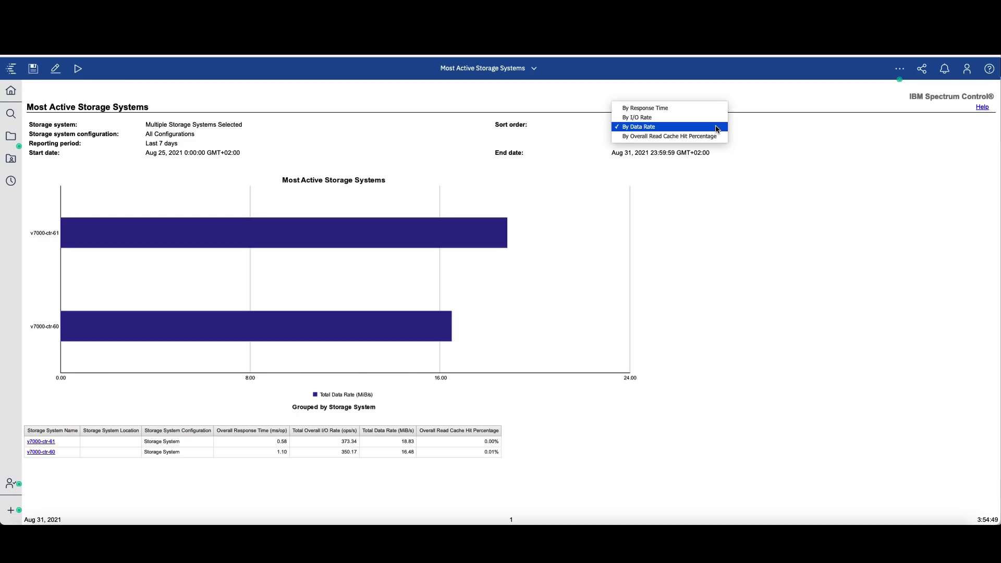
pyautogui.click(673, 108)
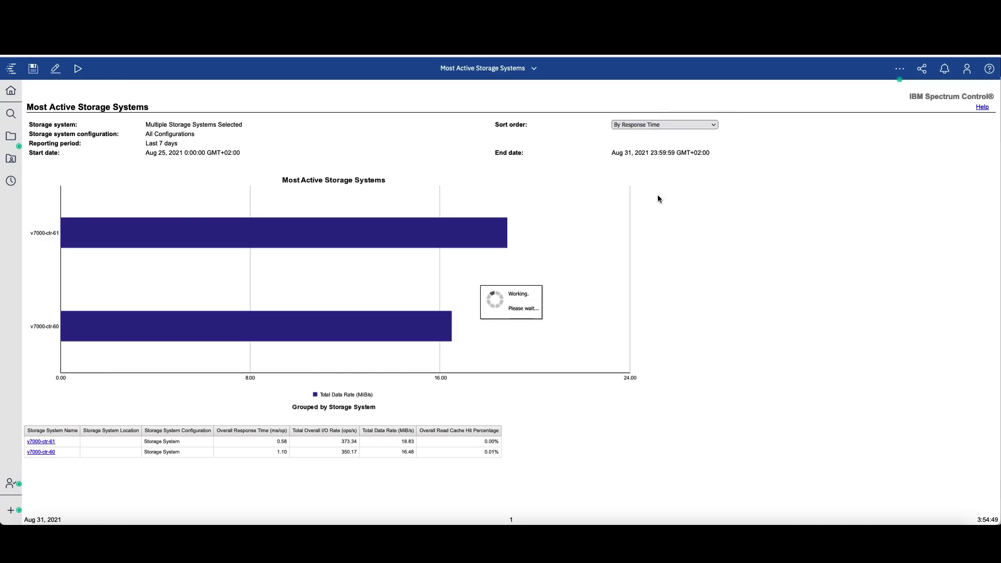